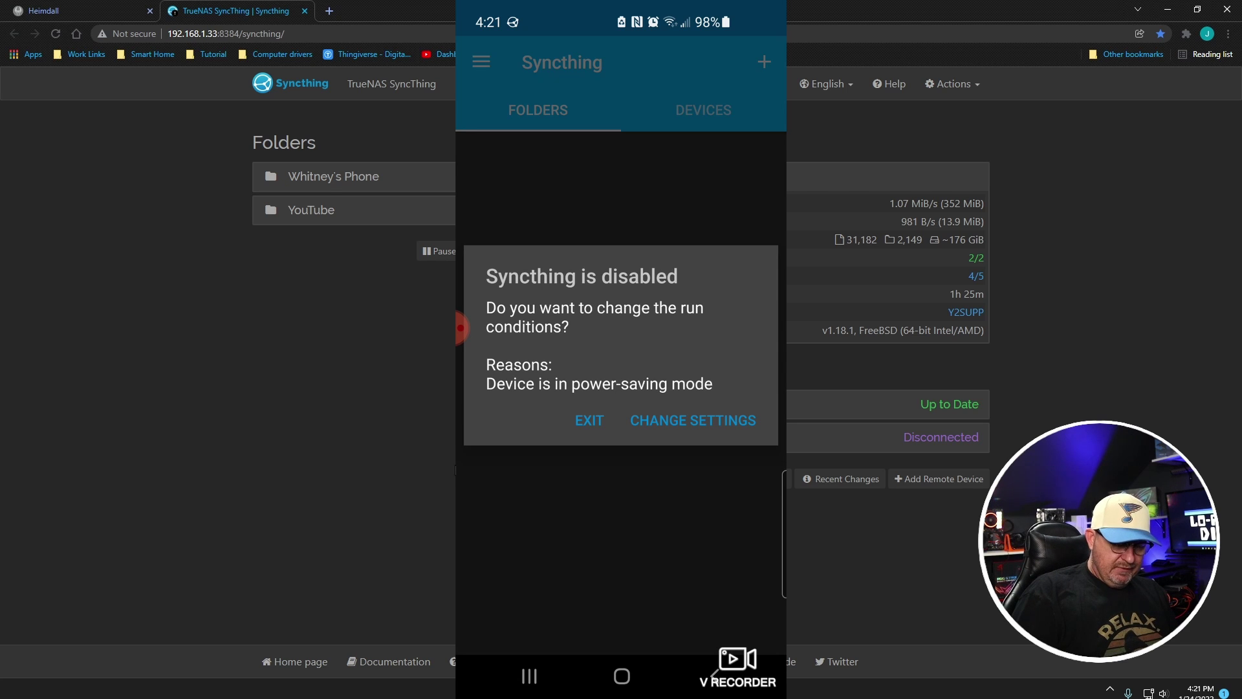
Uncheck 'Respect Android battery saving' in Syncthing's run conditions and return to the main screen.
{"action": "left_click", "coordinate": [693, 420]}
{"action": "scroll", "coordinate": [621, 388], "scroll_direction": "down", "scroll_amount": 5}
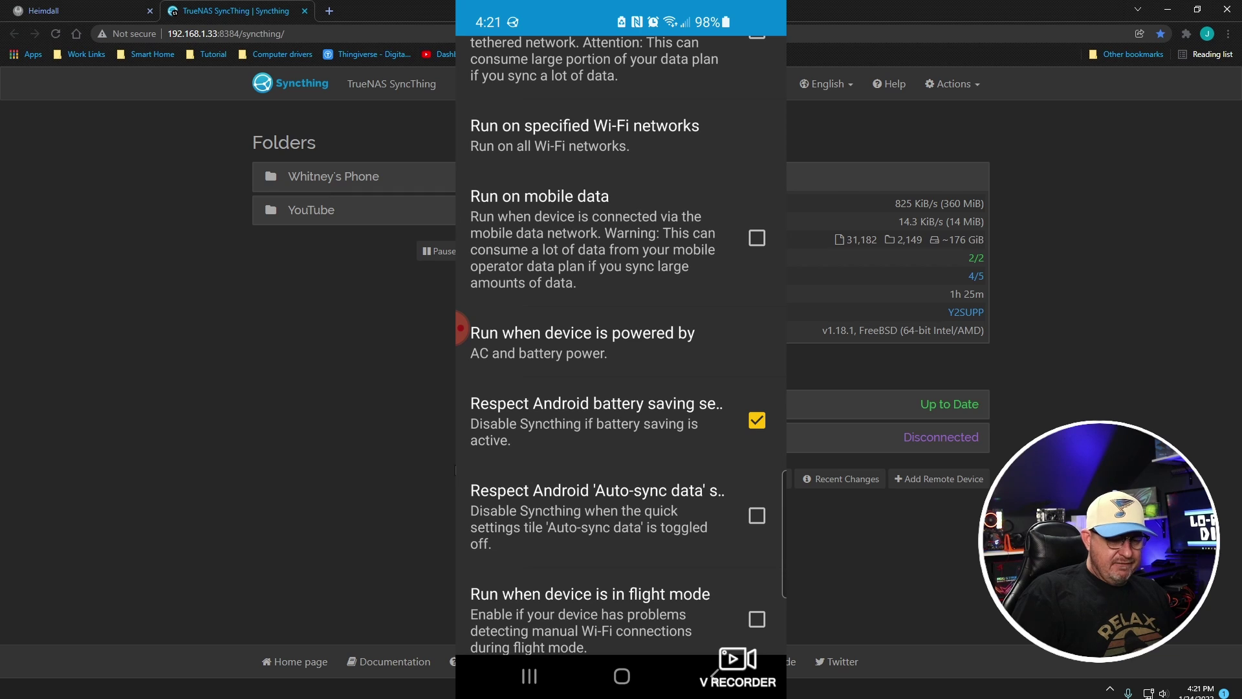
{"action": "left_click", "coordinate": [757, 421]}
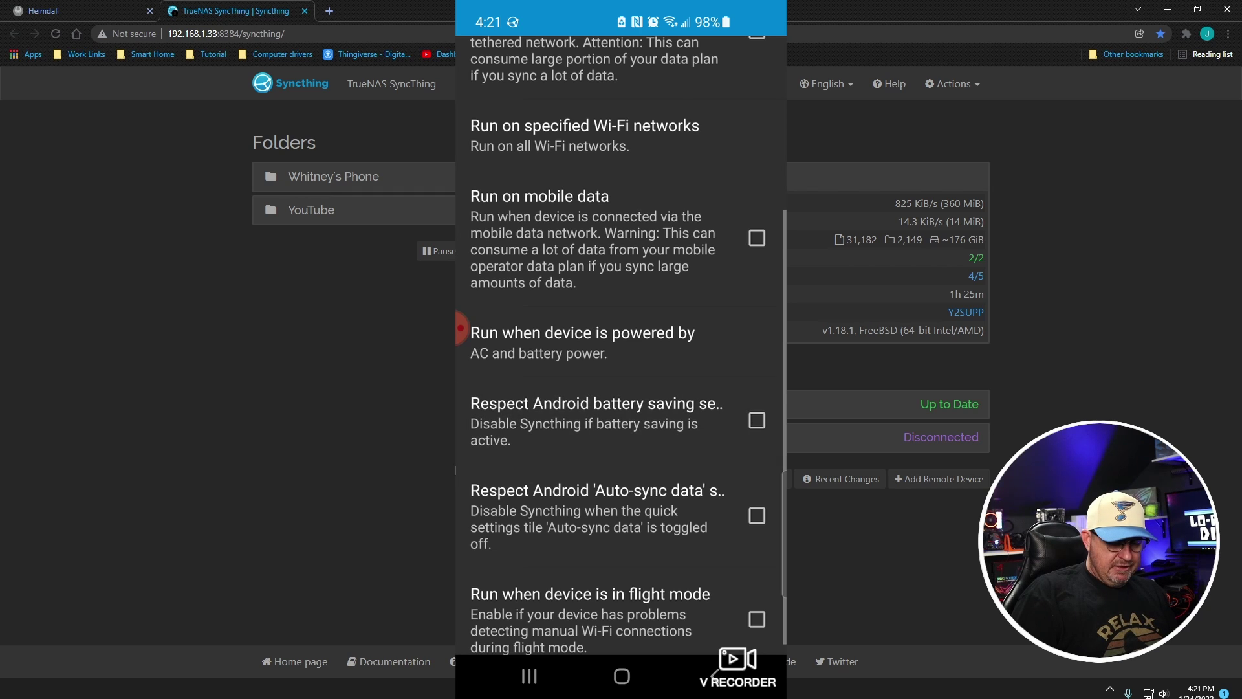
{"action": "left_click", "coordinate": [713, 676]}
{"action": "left_click", "coordinate": [714, 676]}
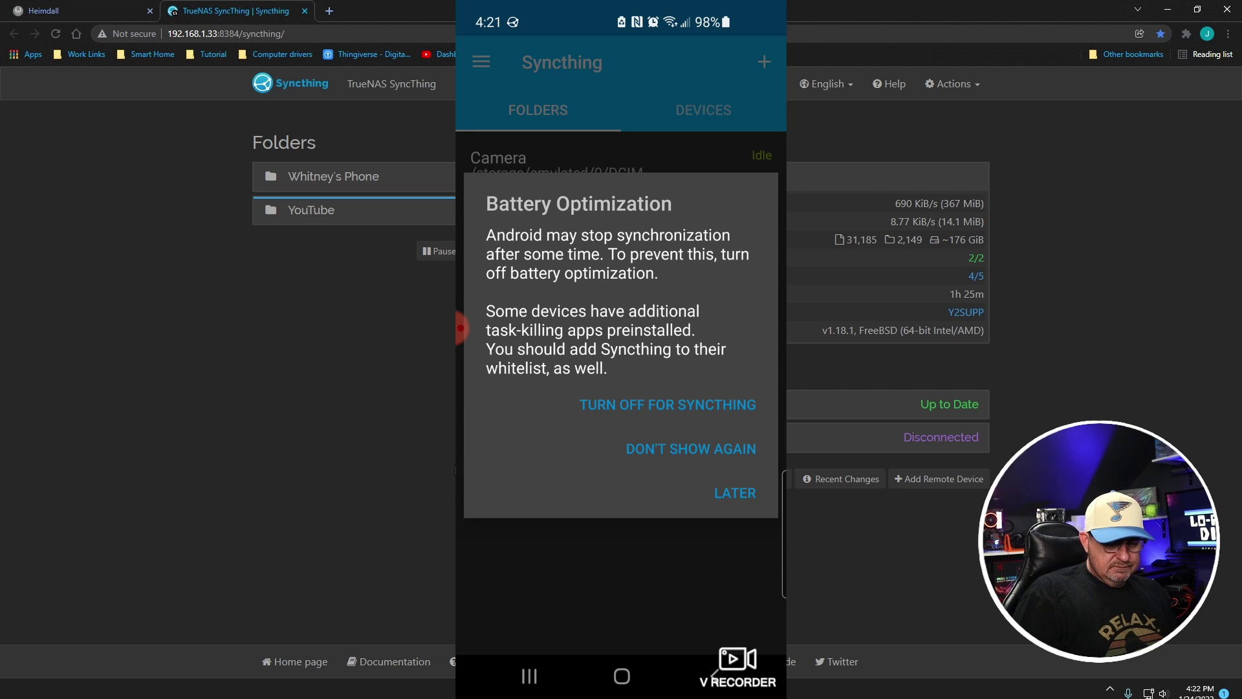
Turn off battery optimization for Syncthing and allow it to run unrestricted in the background.
{"action": "left_click", "coordinate": [667, 404]}
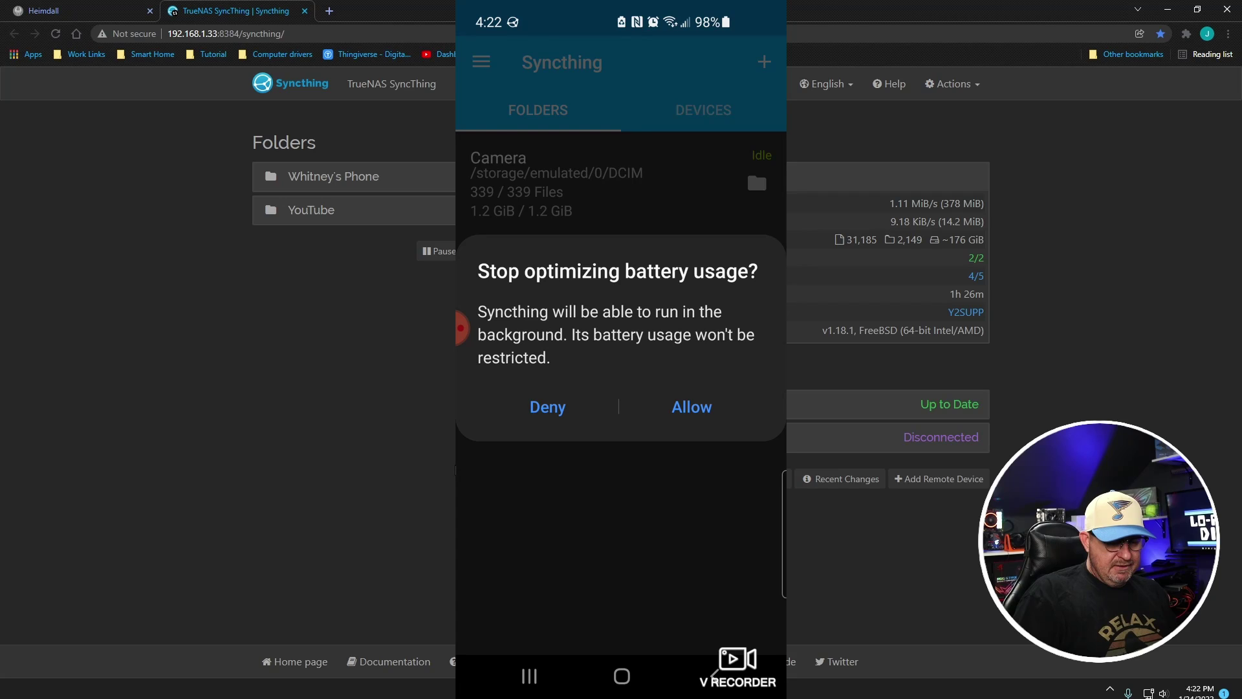
{"action": "left_click", "coordinate": [691, 407]}
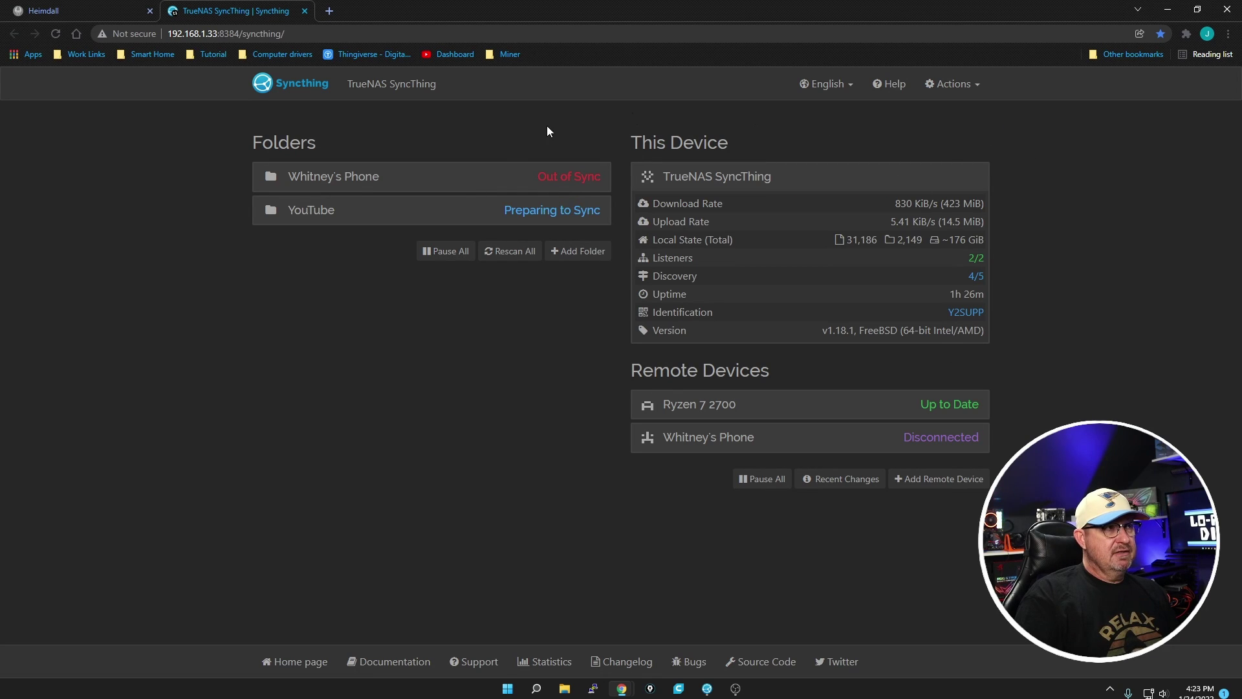
Show the TrueNAS server's device ID QR code and add it on the phone as device SyncTrue.
{"action": "left_click", "coordinate": [968, 92]}
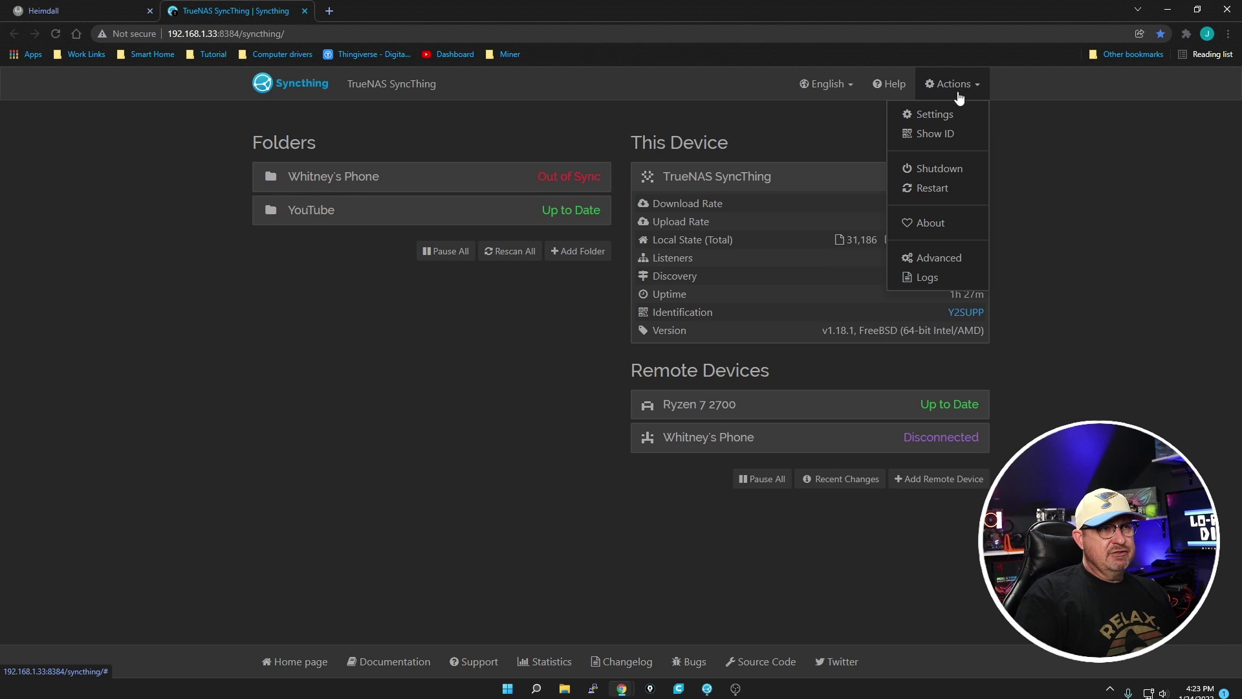
{"action": "left_click", "coordinate": [928, 133]}
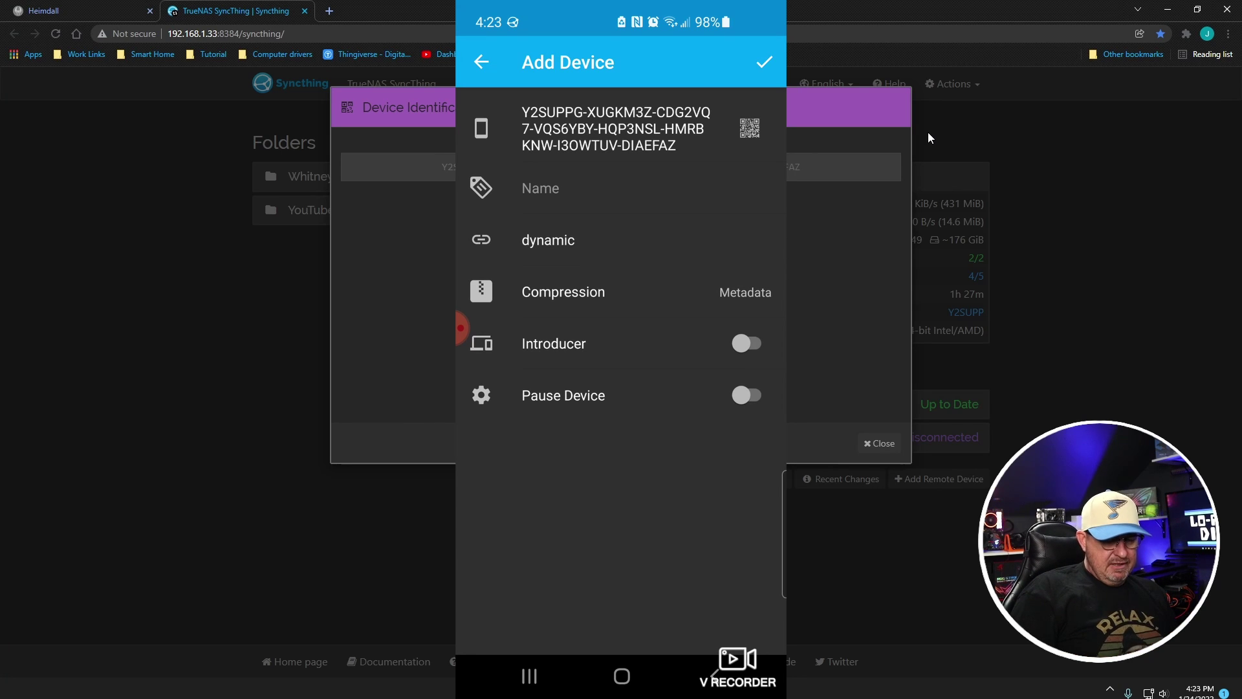
{"action": "type", "text": "Sync"}
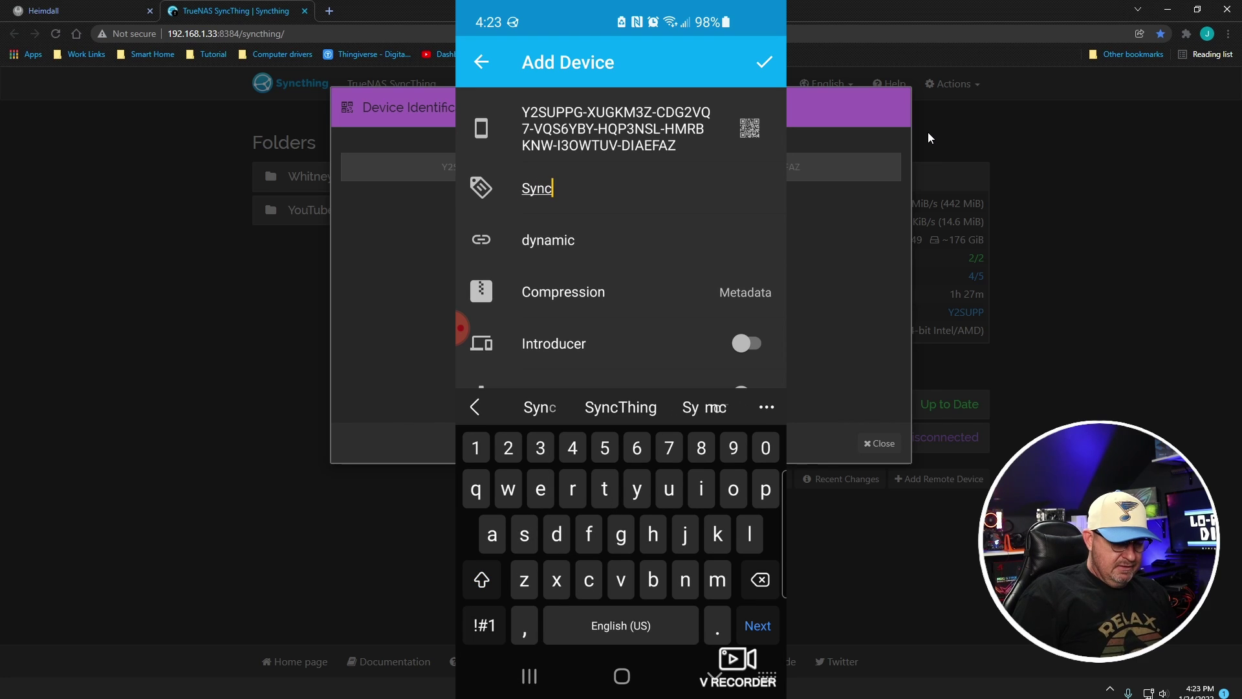
{"action": "type", "text": "True"}
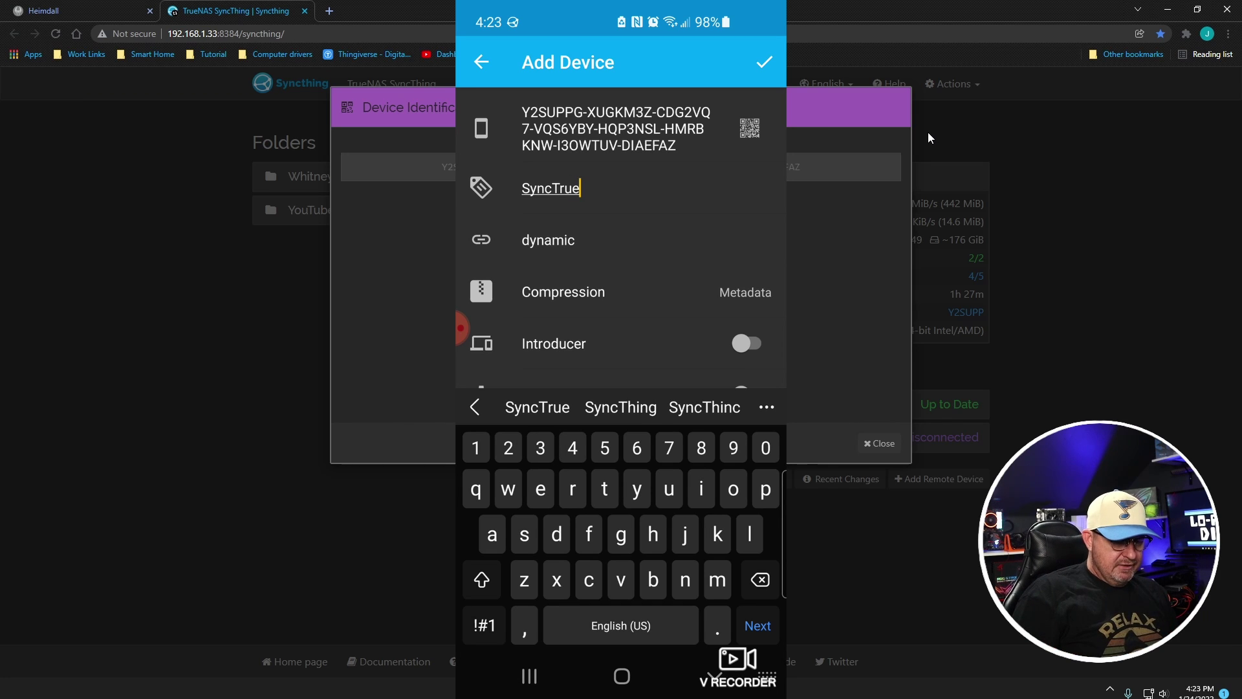
{"action": "scroll", "coordinate": [621, 237], "scroll_direction": "down", "scroll_amount": 1}
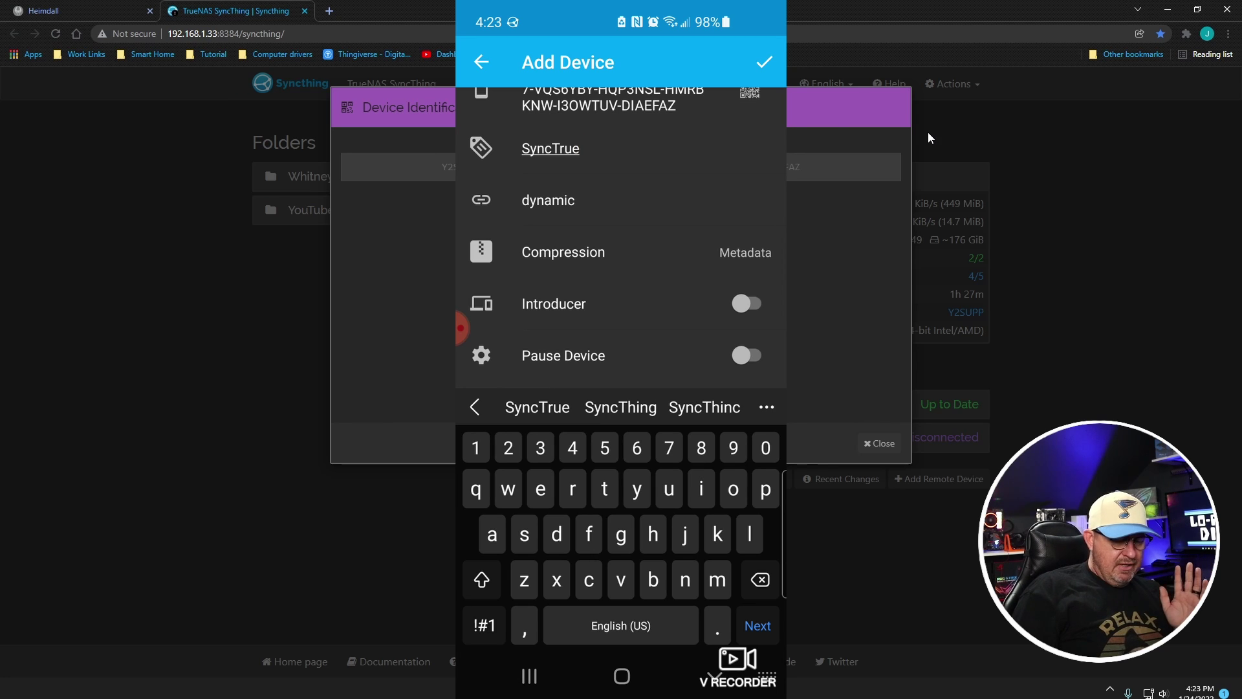
{"action": "scroll", "coordinate": [621, 226], "scroll_direction": "up", "scroll_amount": 1}
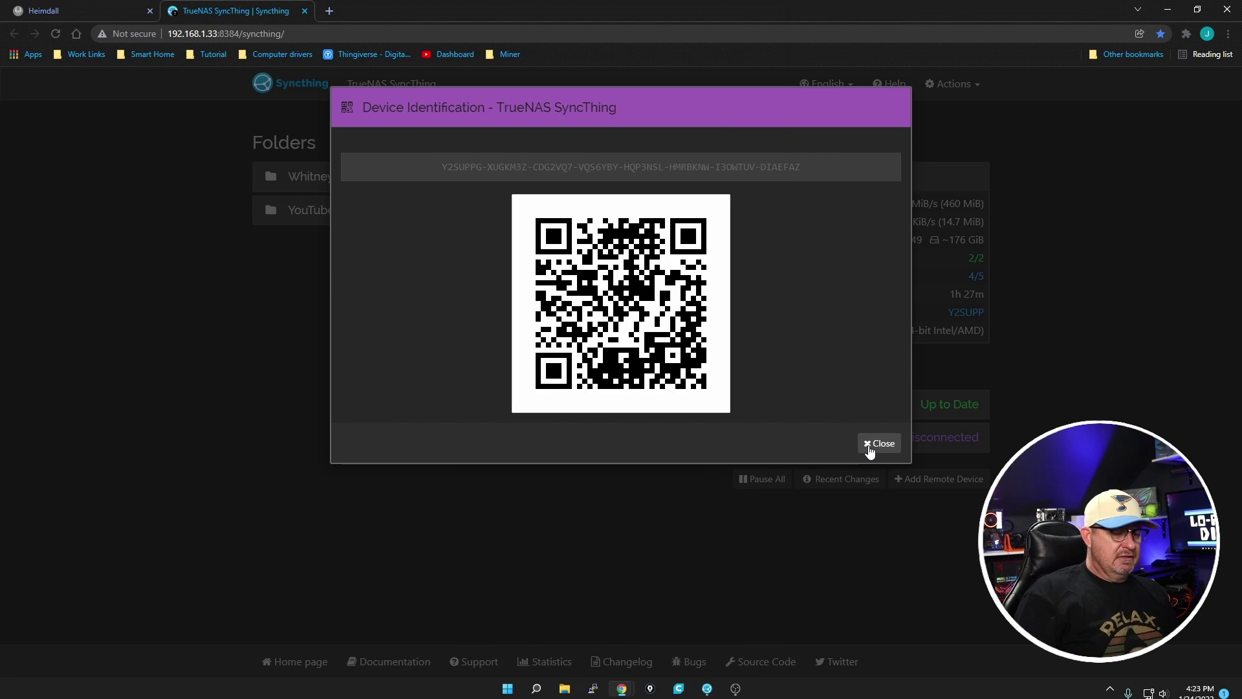
Accept the phone's connection request and save it as a remote device named with the owner's phone name.
{"action": "left_click", "coordinate": [874, 444]}
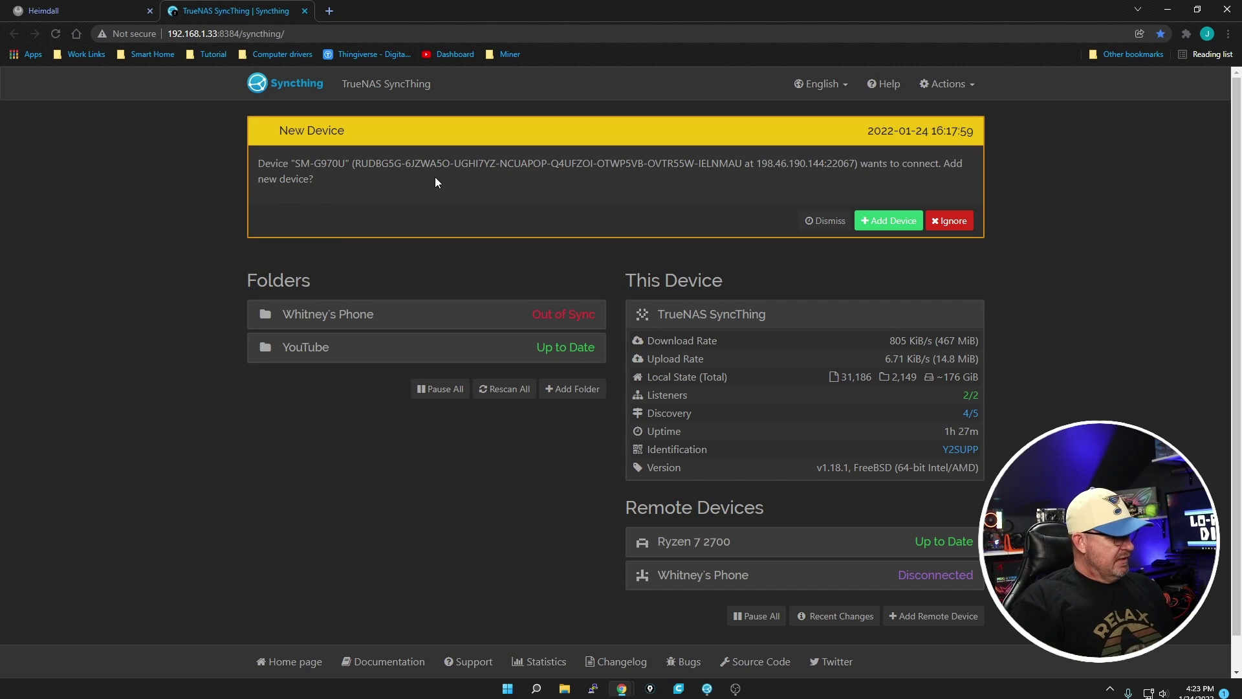
{"action": "left_click", "coordinate": [892, 221]}
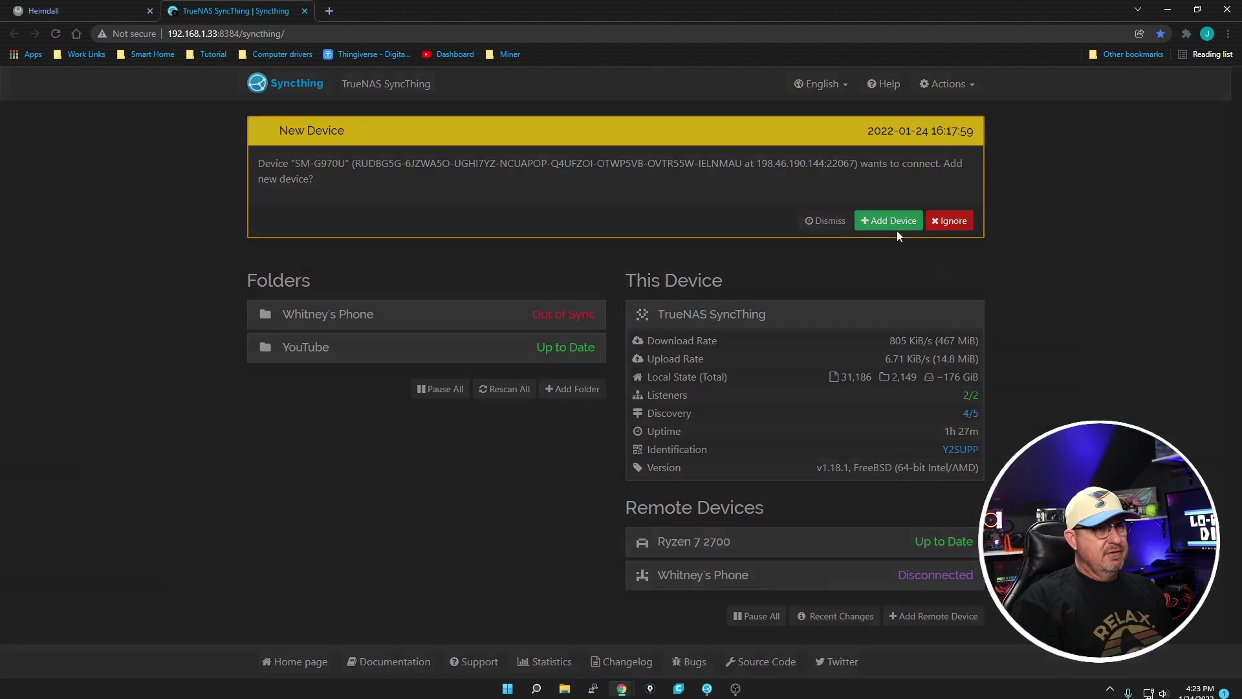
{"action": "left_click_drag", "start_coordinate": [425, 296], "coordinate": [302, 298]}
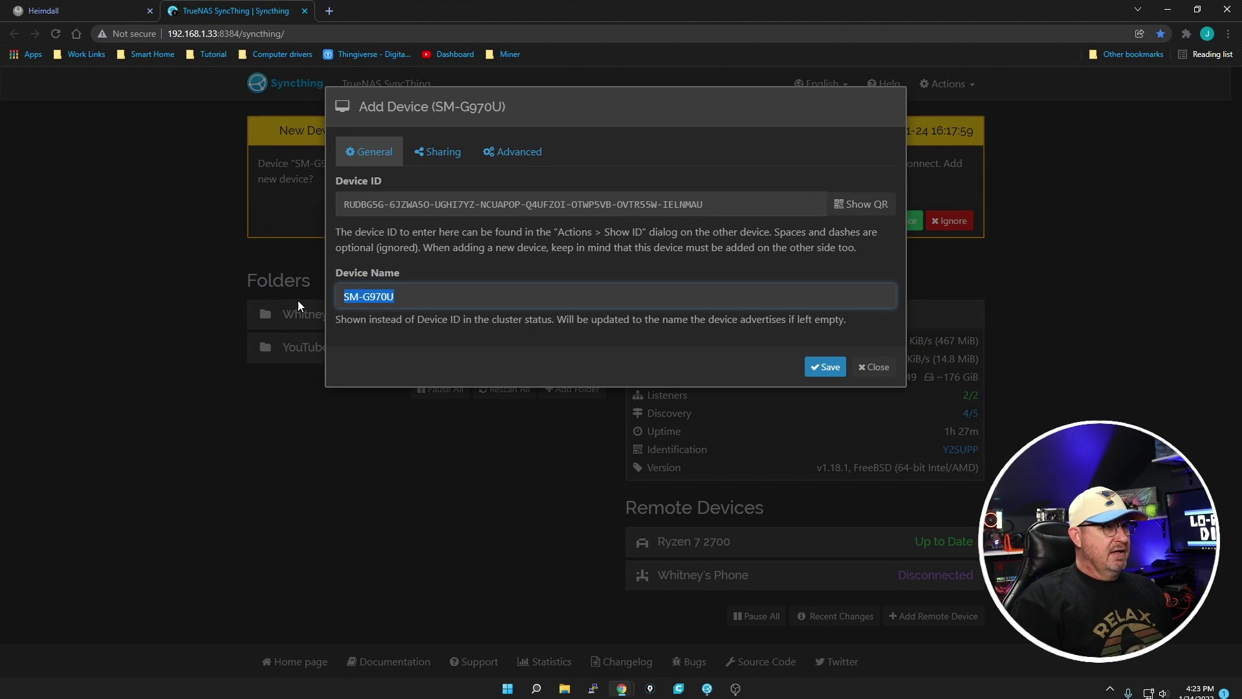
{"action": "type", "text": "Ja"}
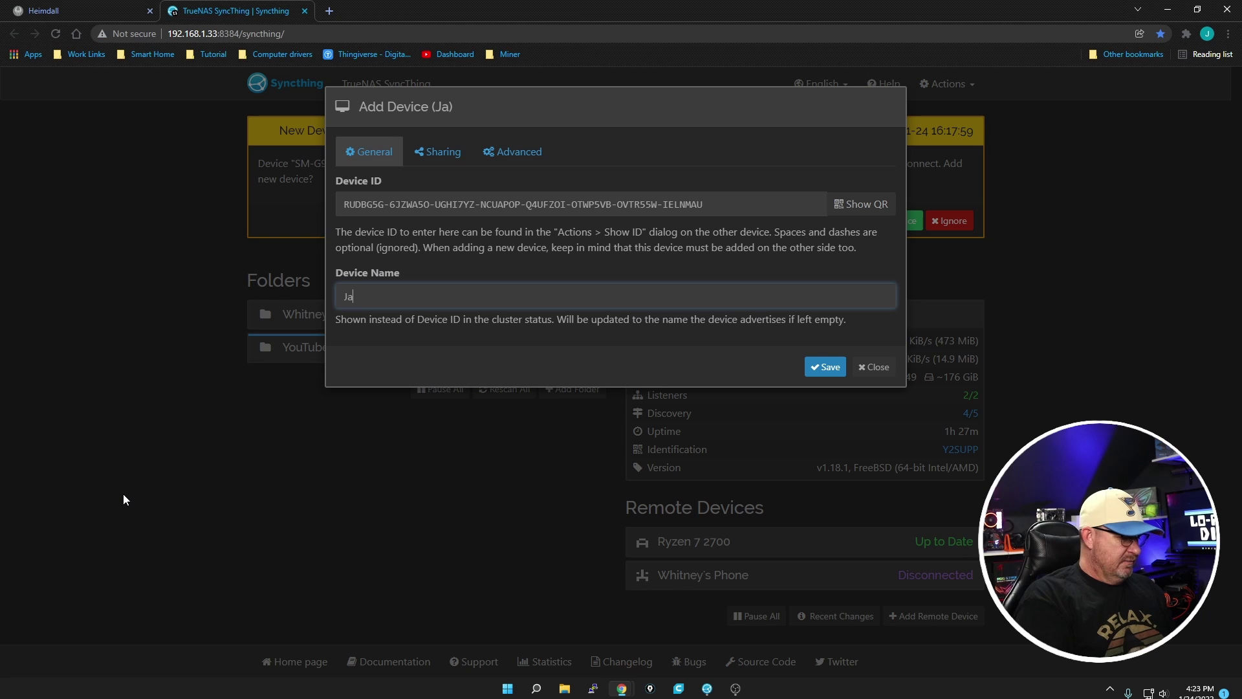
{"action": "type", "text": "son's Phop"}
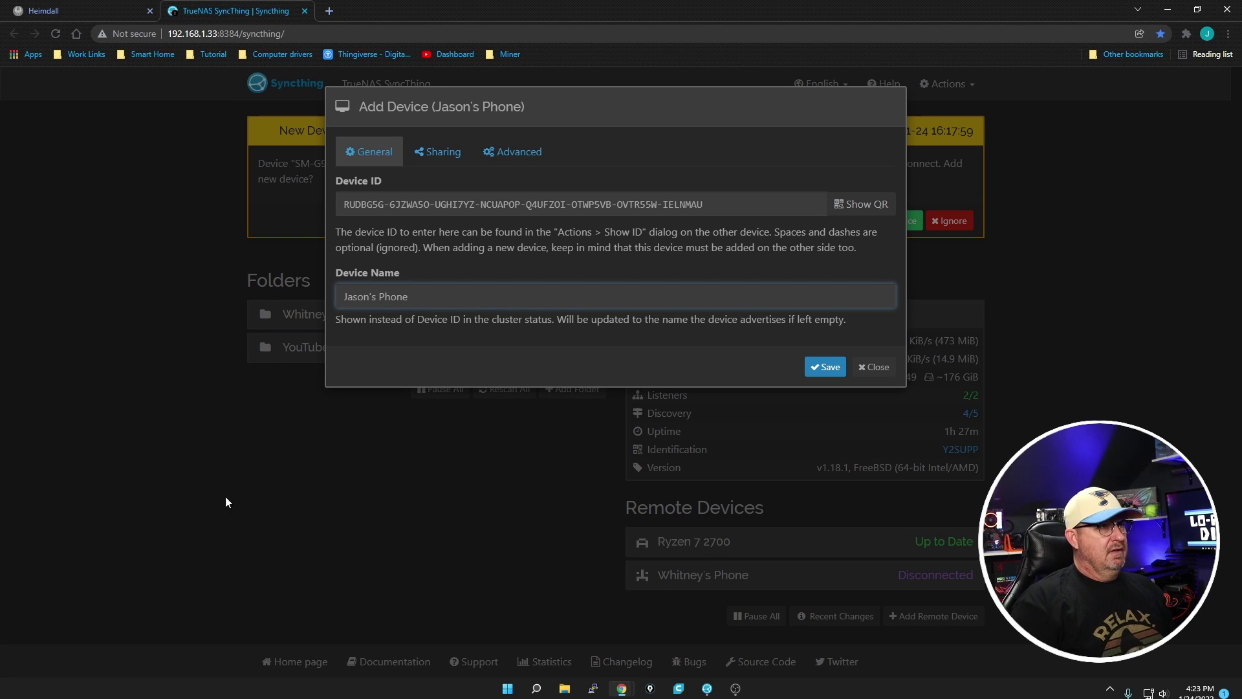
{"action": "left_click", "coordinate": [826, 367]}
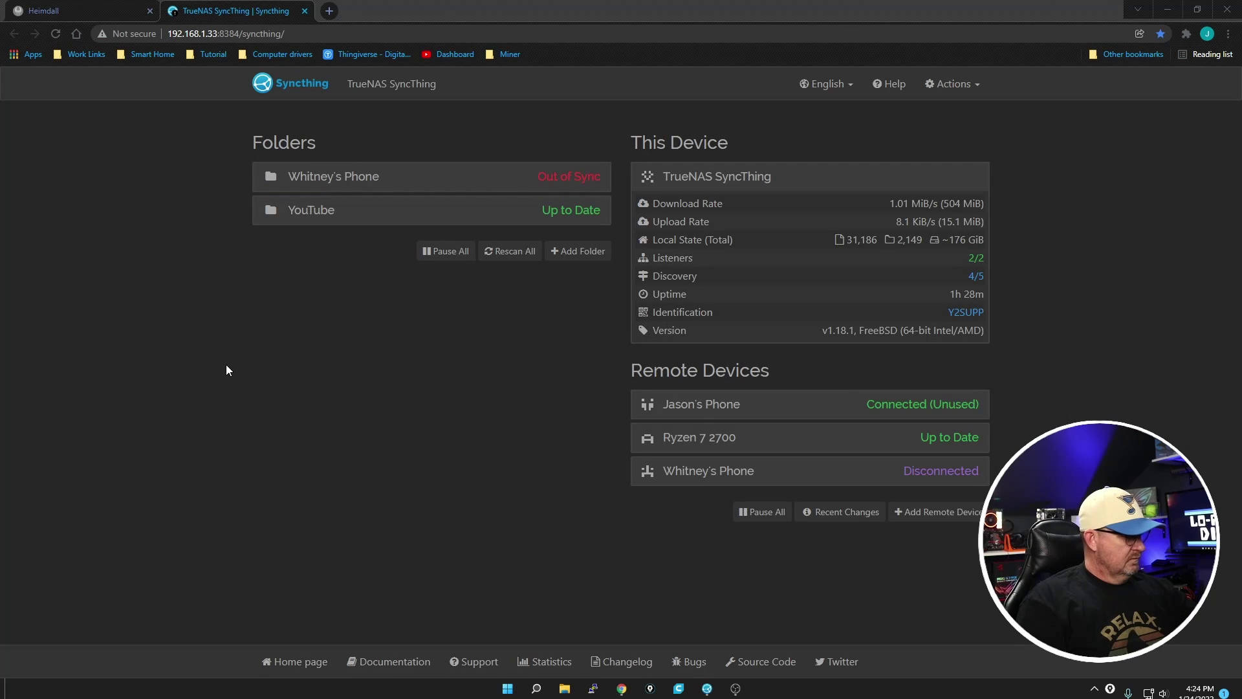
Wait on the dashboard for the phone's Camera folder share request to arrive.
{"action": "left_click_drag", "start_coordinate": [369, 356], "coordinate": [596, 396]}
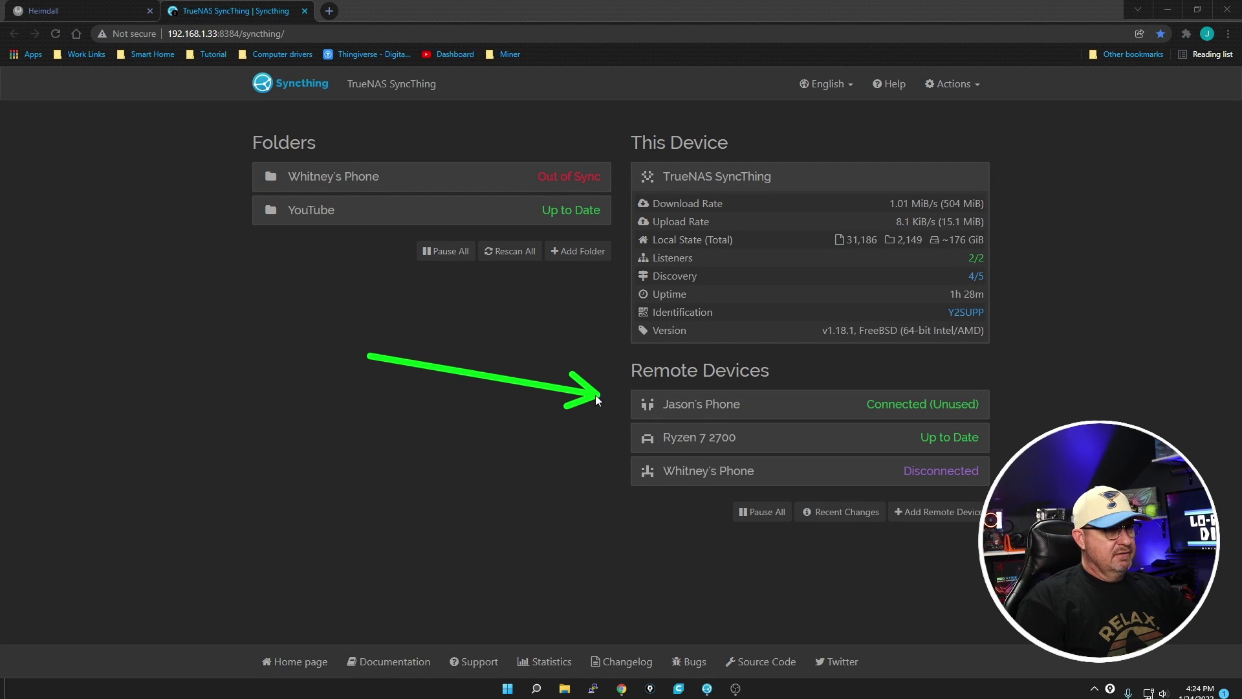
{"action": "left_click_drag", "start_coordinate": [876, 315], "coordinate": [778, 383]}
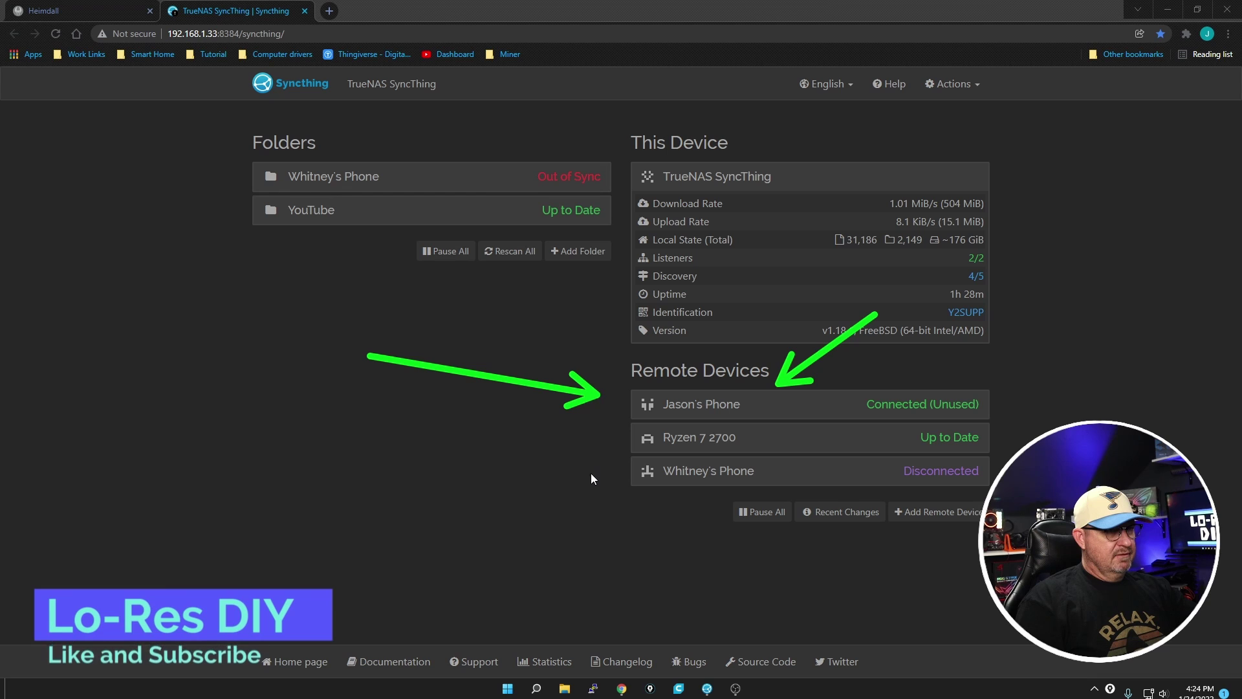
{"action": "left_click_drag", "start_coordinate": [589, 474], "coordinate": [666, 422]}
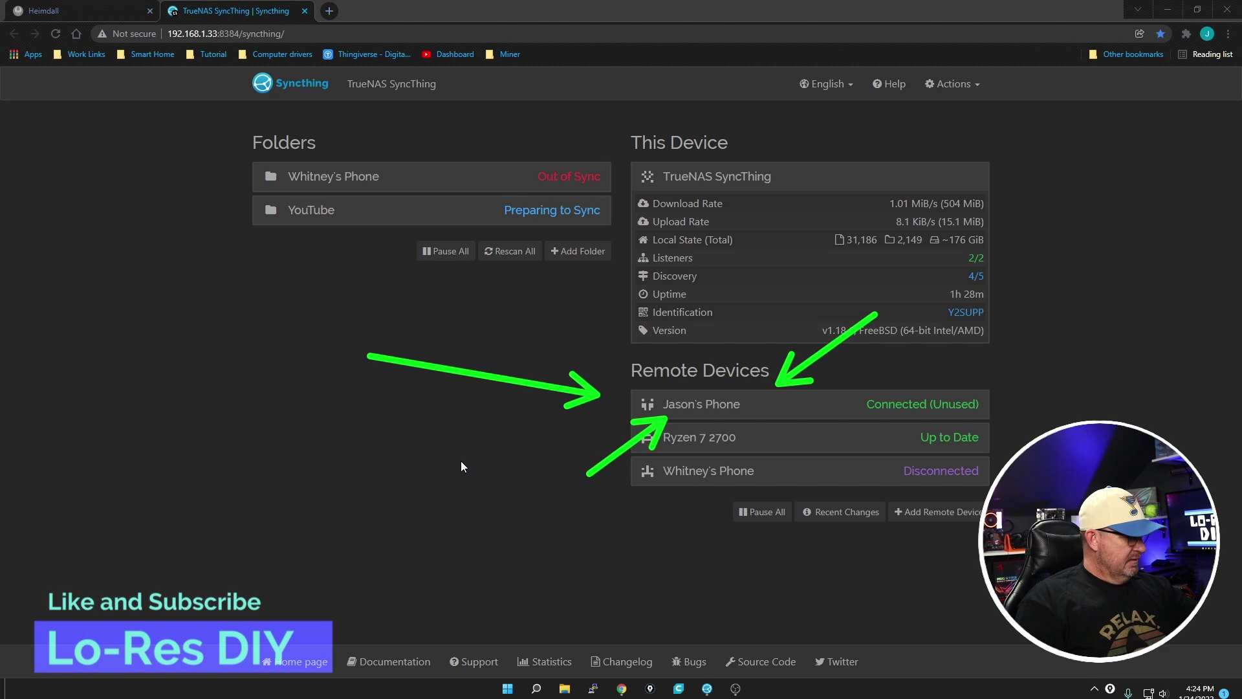
{"action": "key", "text": "Escape"}
{"action": "left_click_drag", "start_coordinate": [285, 391], "coordinate": [341, 260]}
{"action": "left_click_drag", "start_coordinate": [370, 424], "coordinate": [402, 259]}
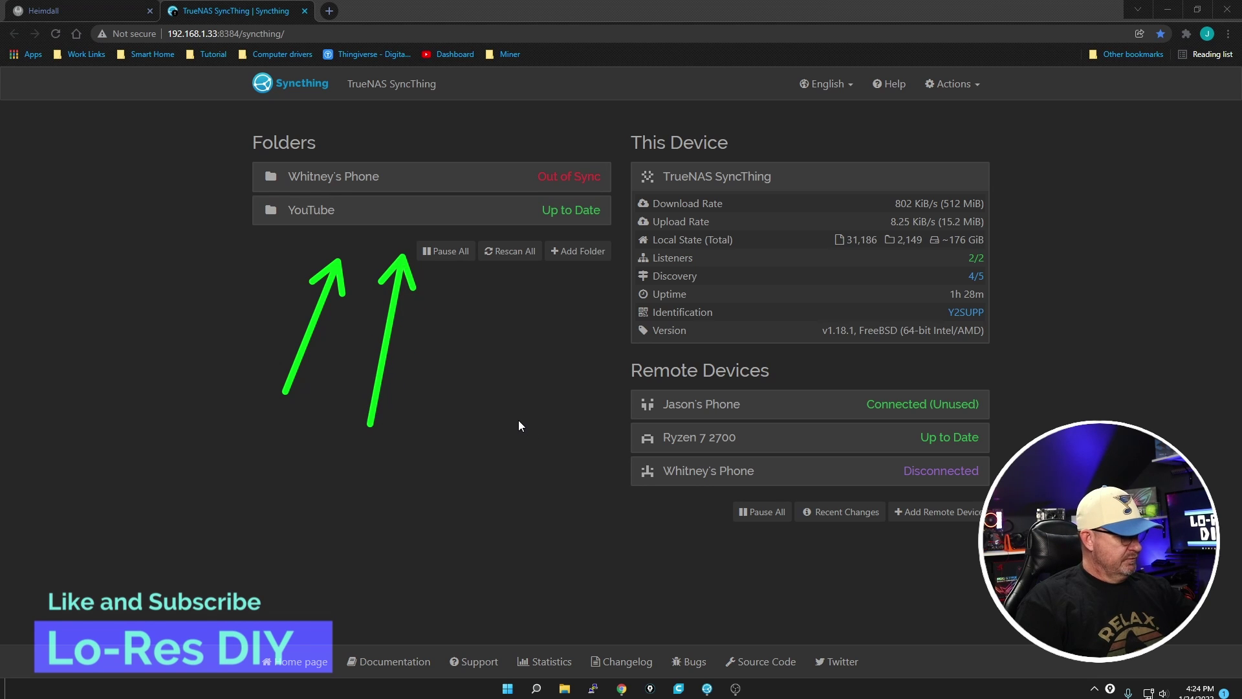
{"action": "key", "text": "Escape"}
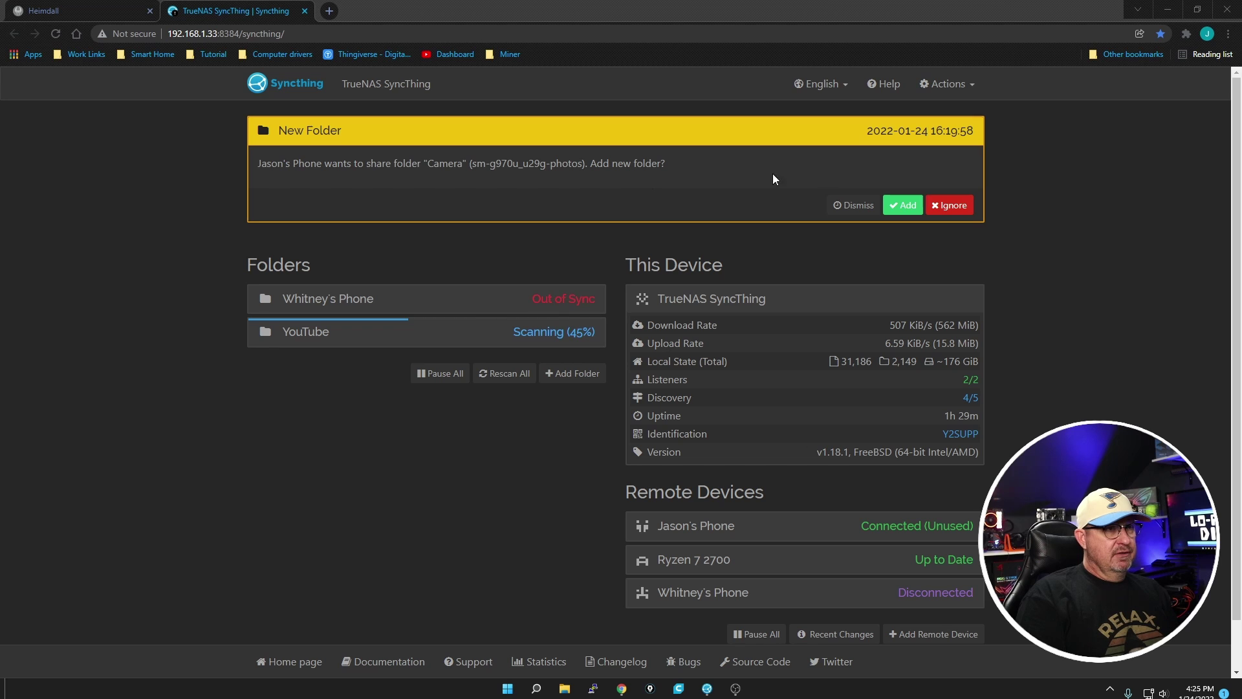
Add the shared Camera folder with its path prefixed by /mnt to read /mnt/Camera.
{"action": "left_click", "coordinate": [908, 207]}
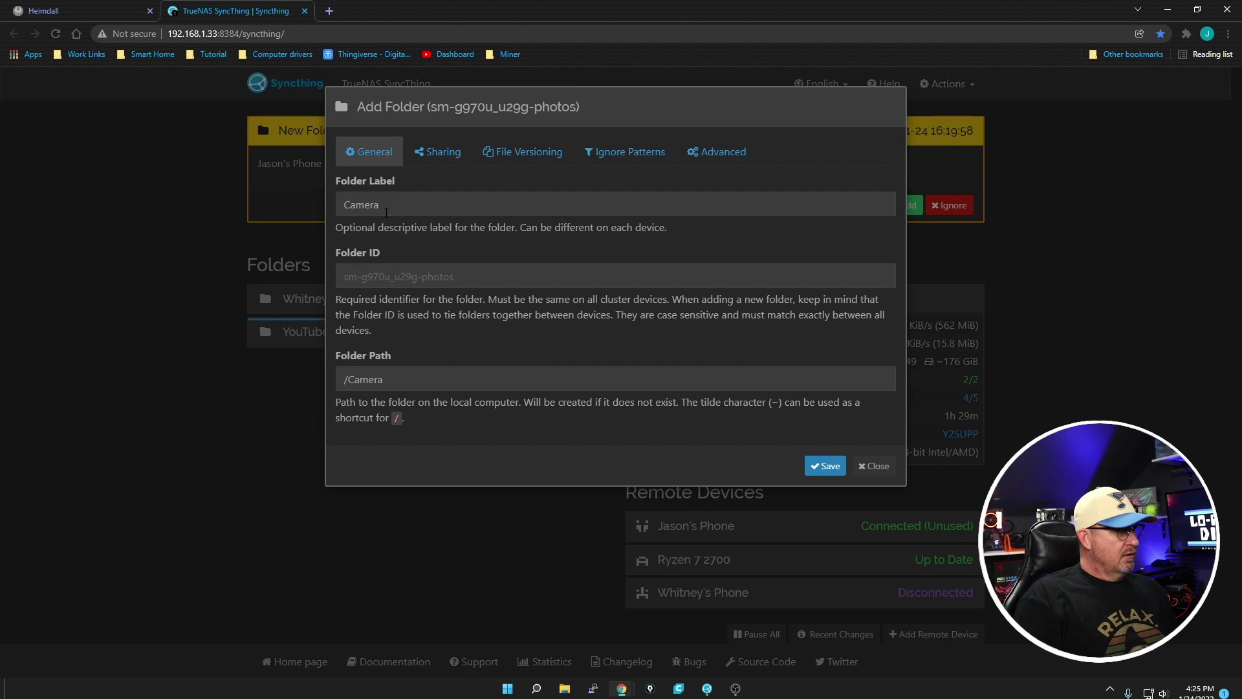
{"action": "left_click", "coordinate": [356, 206]}
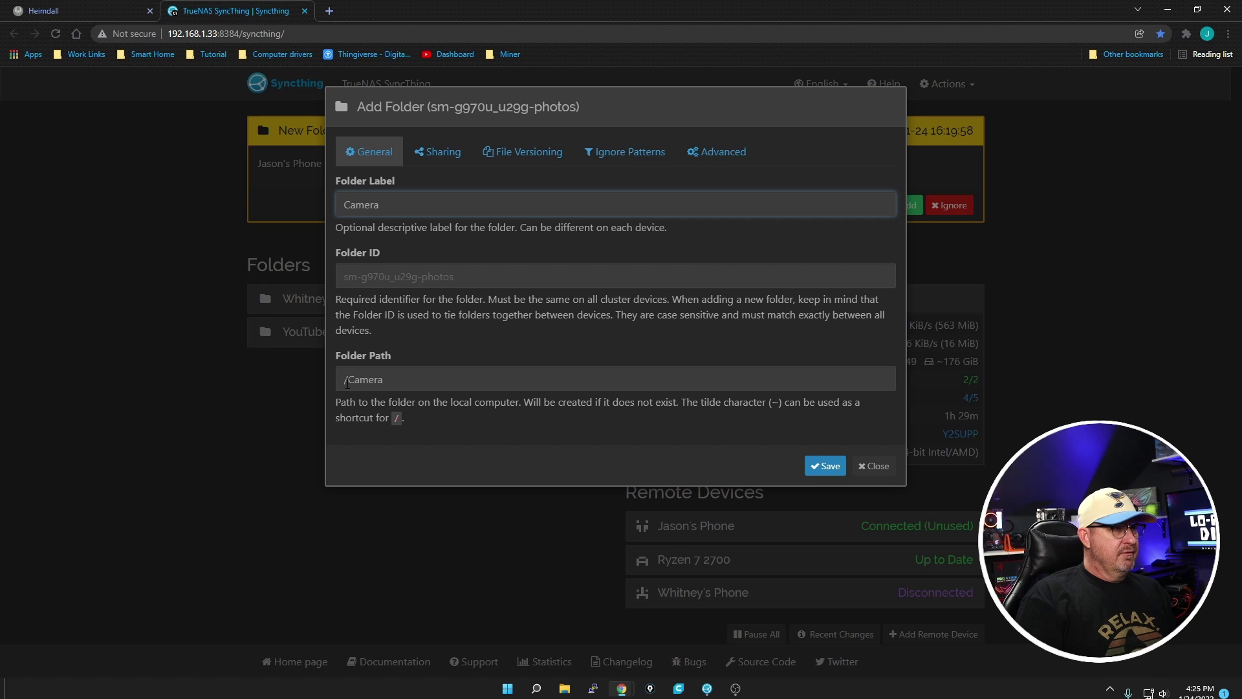
{"action": "left_click", "coordinate": [347, 381]}
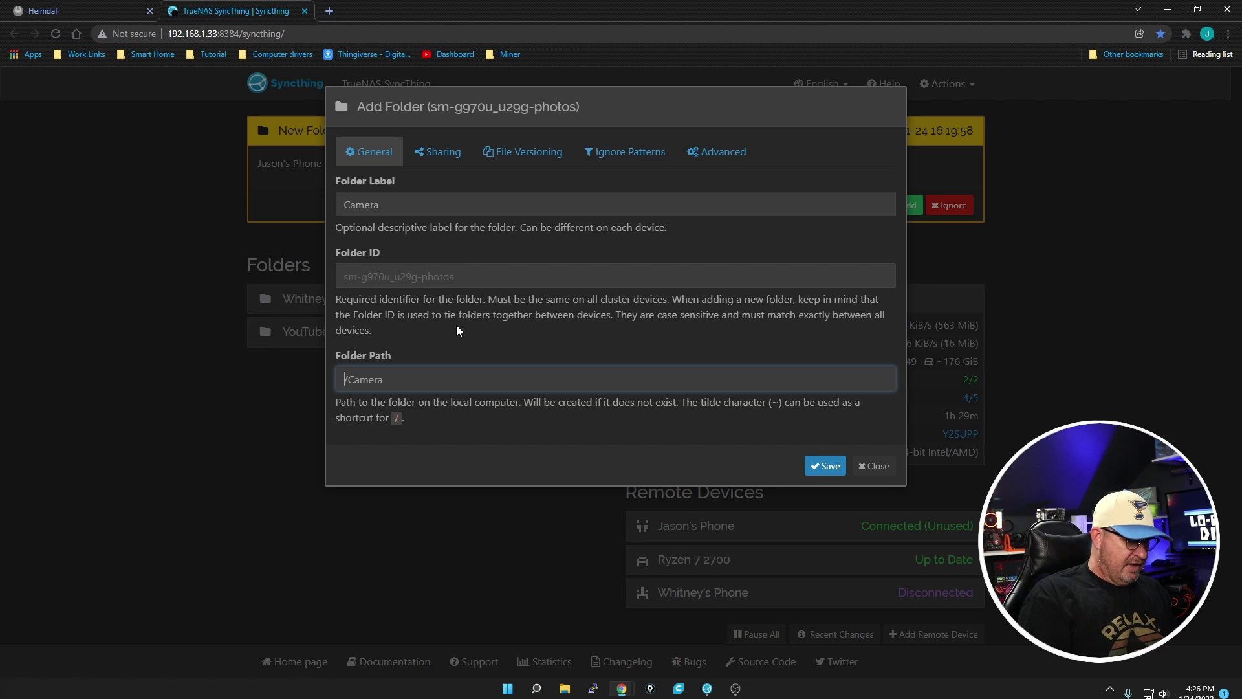
{"action": "type", "text": "/mnt"}
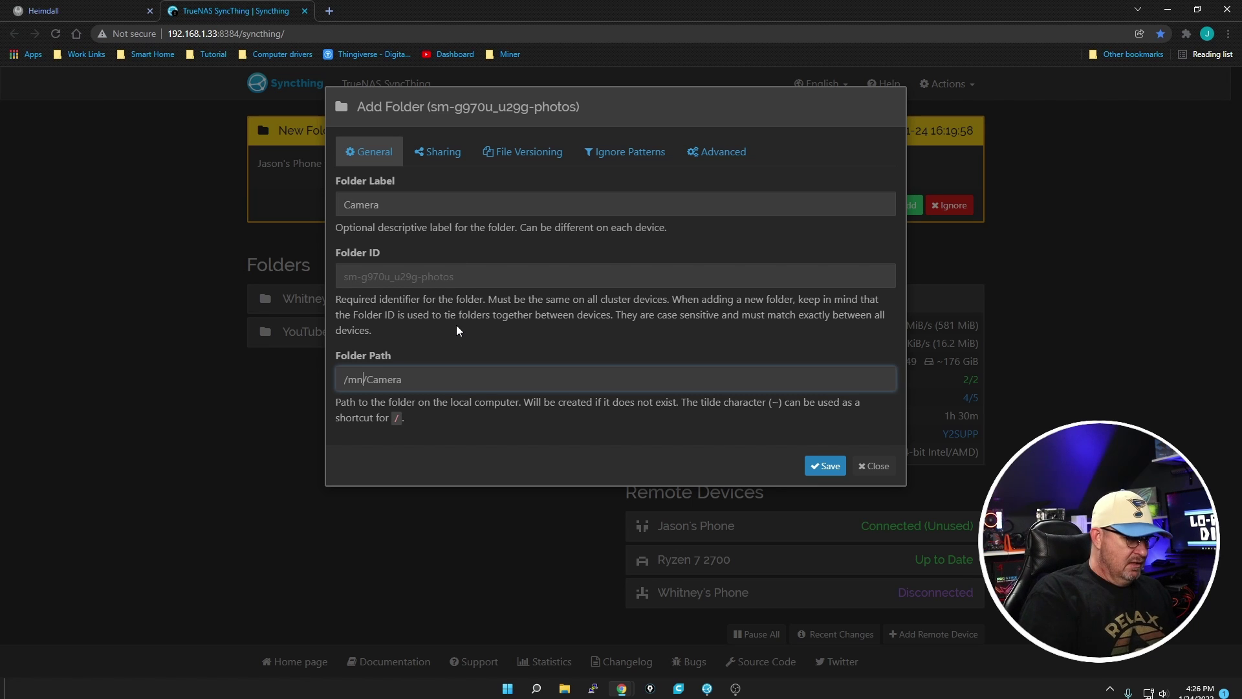
{"action": "key", "text": "Return"}
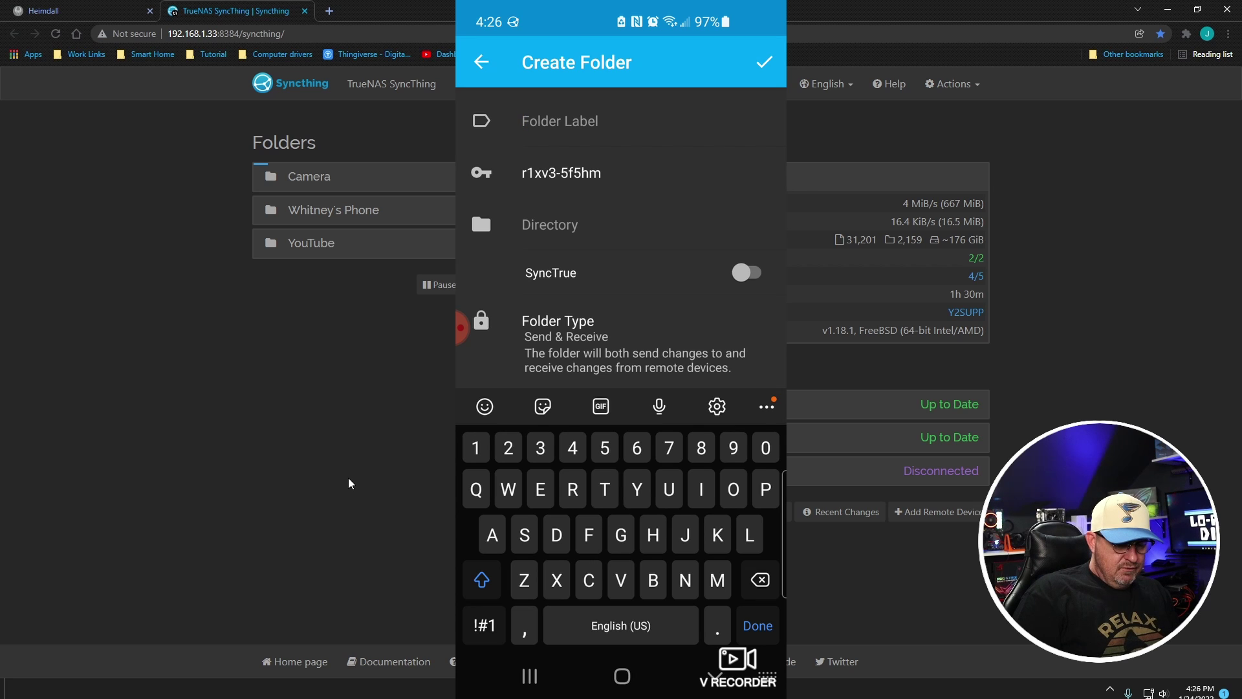
Label a new phone folder with the owner's phone name and accept its share on the server.
{"action": "type", "text": "Jason"}
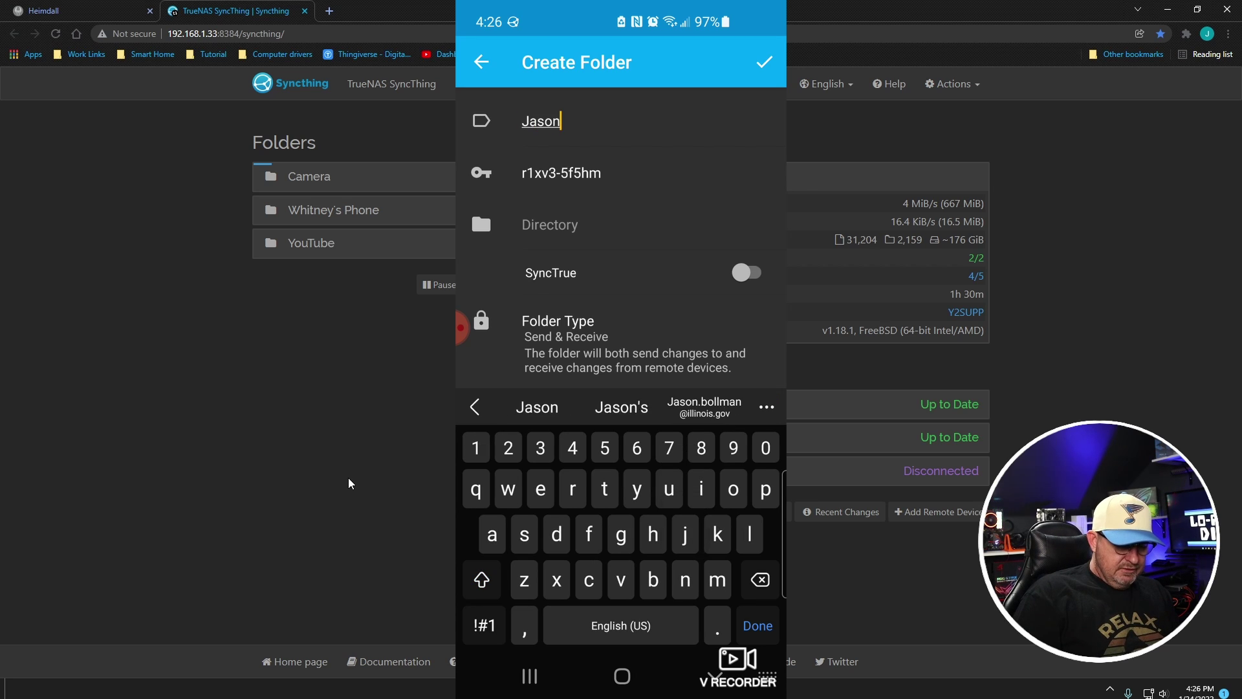
{"action": "type", "text": "'s Phone"}
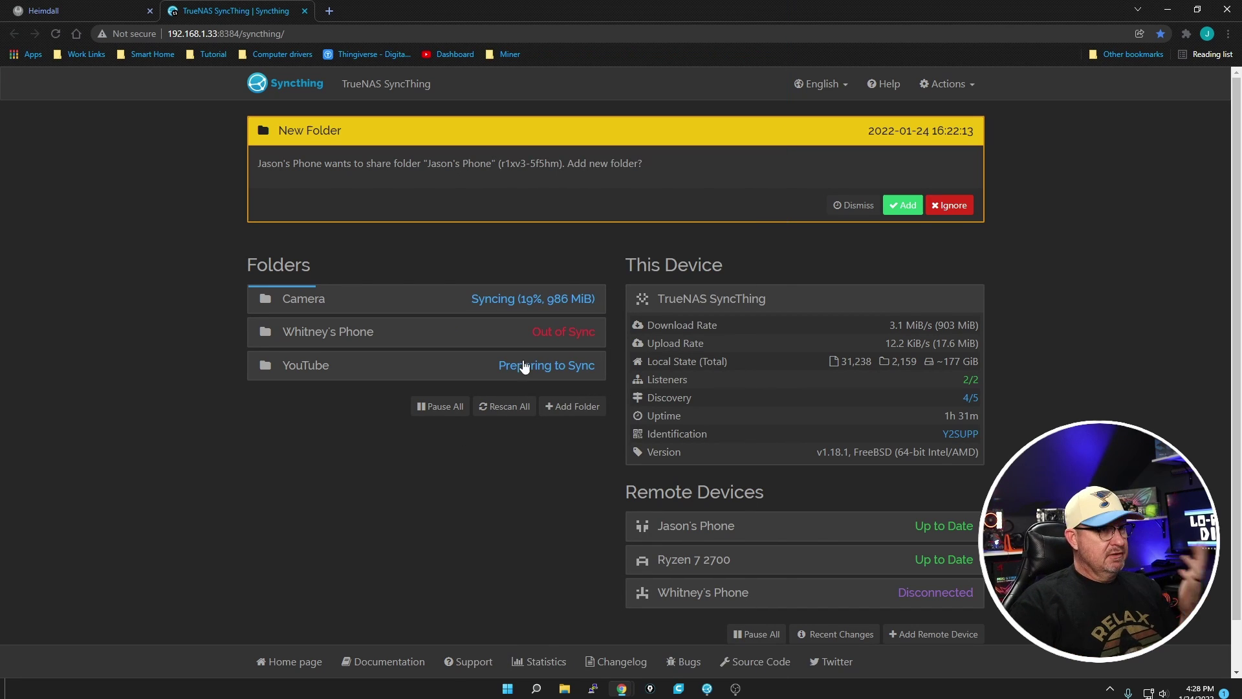
{"action": "left_click", "coordinate": [905, 207]}
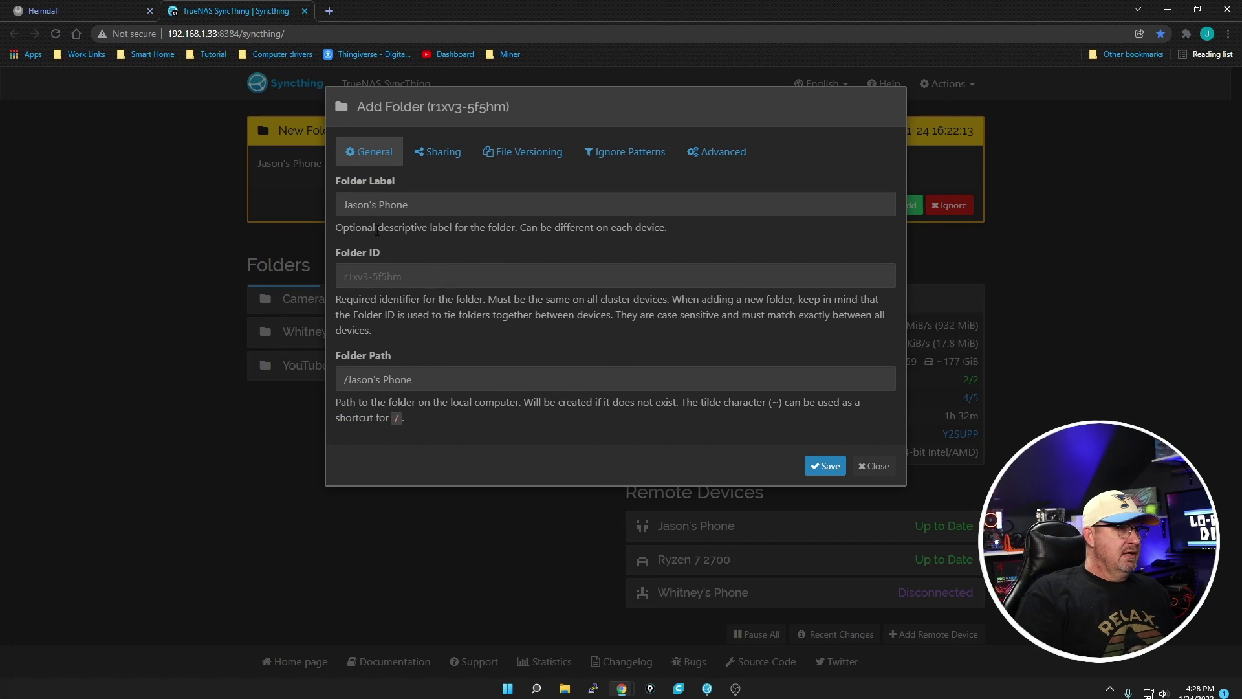
Prefix the new folder's path with /mnt and save it.
{"action": "left_click", "coordinate": [343, 379]}
{"action": "type", "text": "/mnt"}
{"action": "left_click", "coordinate": [824, 465]}
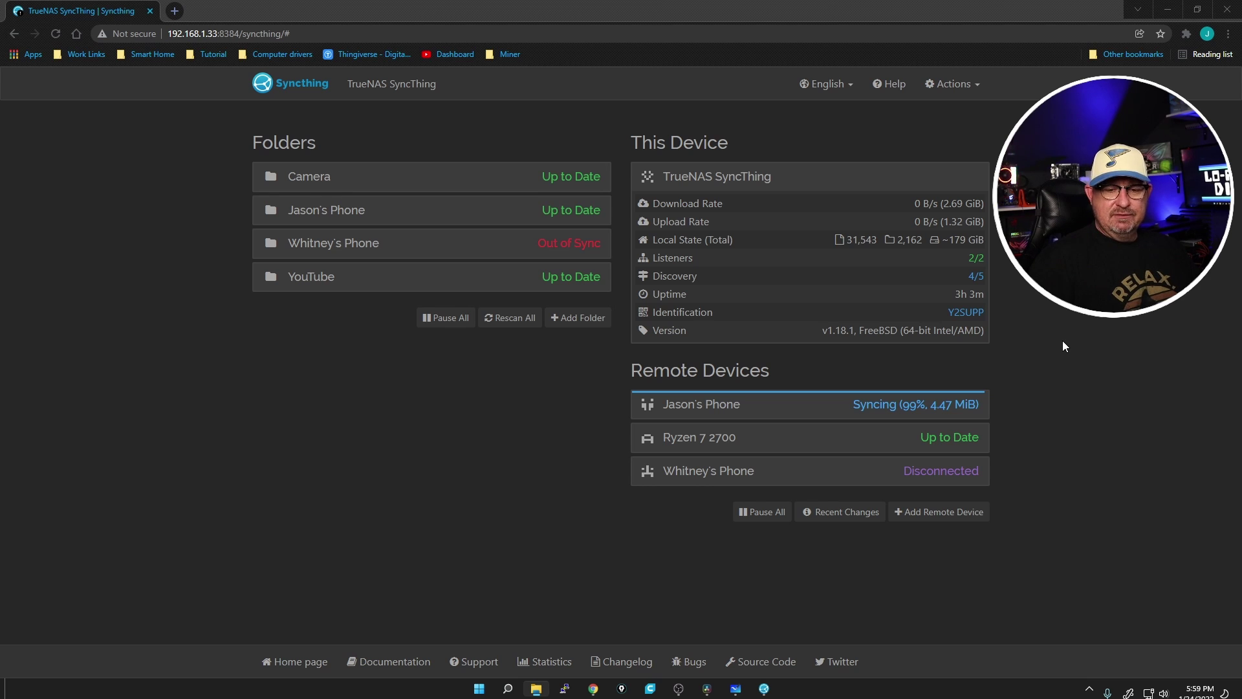
Draw a green box beside the diagram, an arrow from the server to PC1, and circle the Truenas server.
{"action": "key", "text": "alt+Tab"}
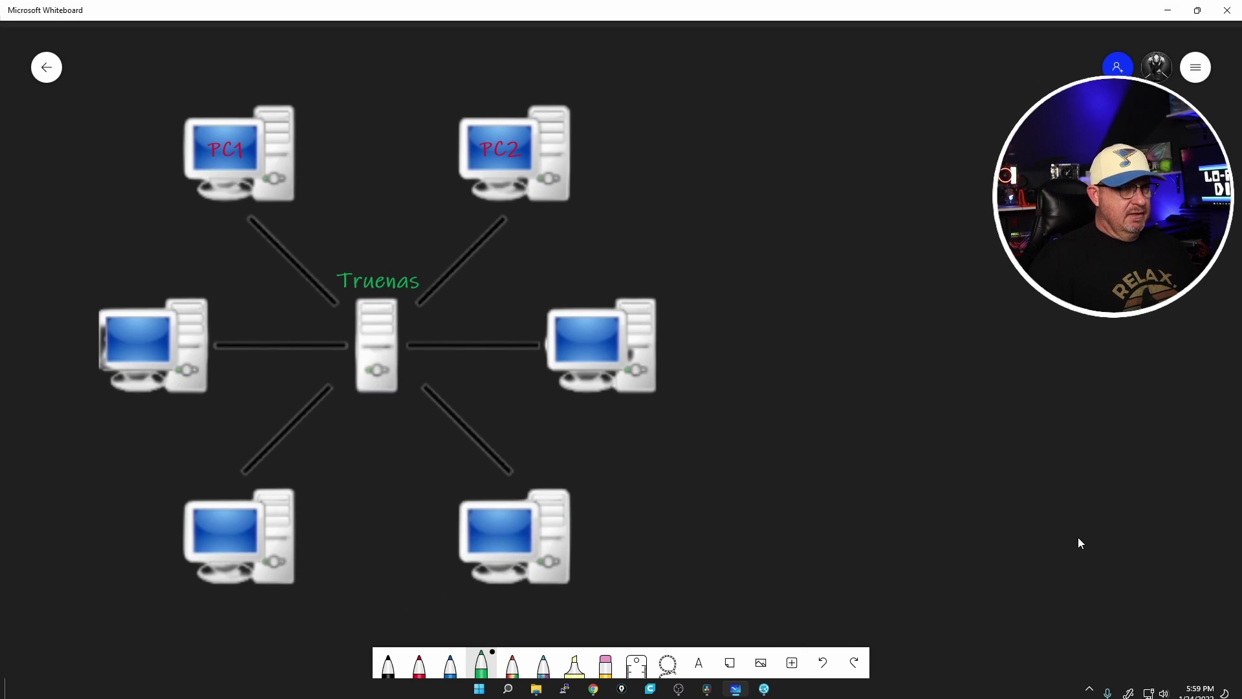
{"action": "mouse_move", "coordinate": [754, 154]}
{"action": "left_mouse_down"}
{"action": "mouse_move", "coordinate": [745, 296]}
{"action": "mouse_move", "coordinate": [900, 295]}
{"action": "mouse_move", "coordinate": [882, 120]}
{"action": "mouse_move", "coordinate": [740, 148]}
{"action": "mouse_move", "coordinate": [745, 192]}
{"action": "mouse_move", "coordinate": [477, 311]}
{"action": "mouse_move", "coordinate": [461, 300]}
{"action": "mouse_move", "coordinate": [486, 333]}
{"action": "left_mouse_up"}
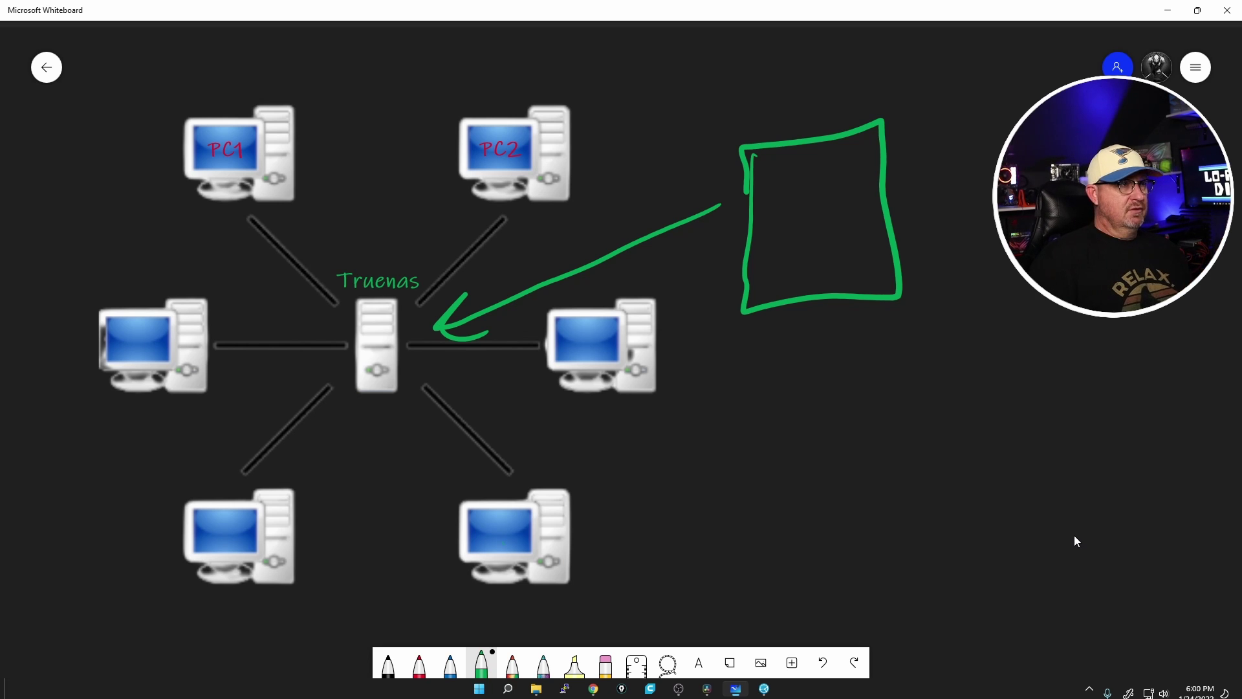
{"action": "mouse_move", "coordinate": [320, 322]}
{"action": "left_mouse_down"}
{"action": "mouse_move", "coordinate": [226, 227]}
{"action": "mouse_move", "coordinate": [257, 225]}
{"action": "left_mouse_up"}
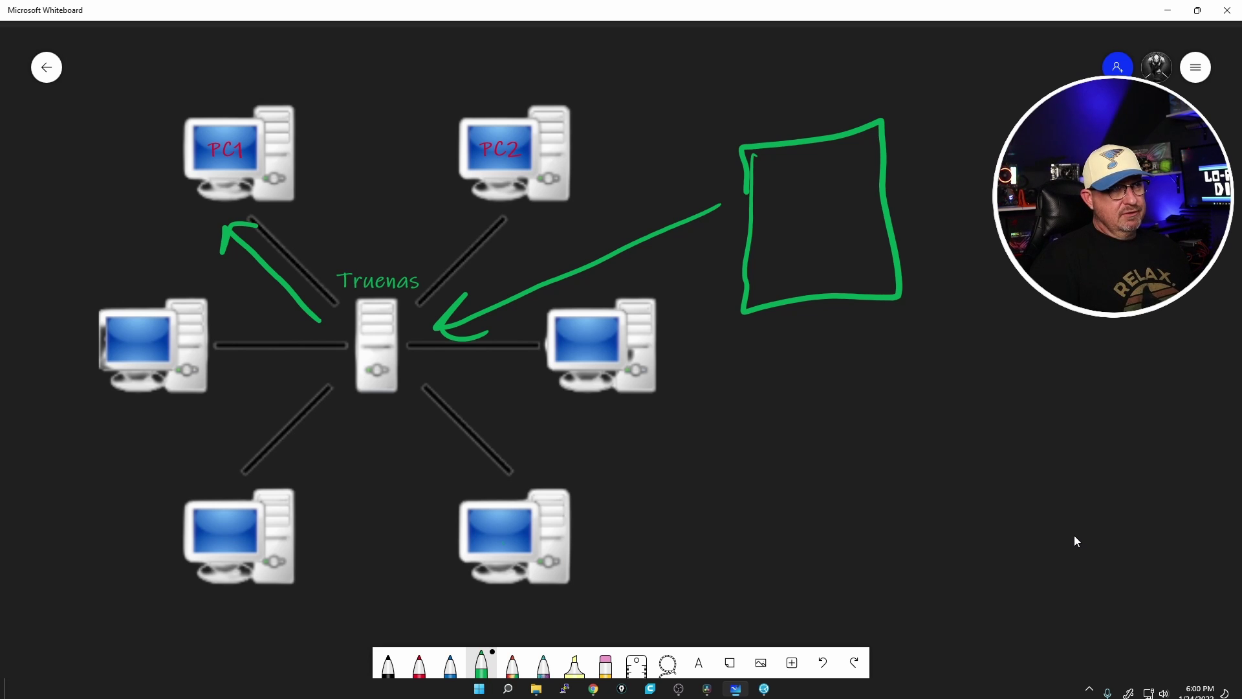
{"action": "mouse_move", "coordinate": [398, 243]}
{"action": "left_mouse_down"}
{"action": "mouse_move", "coordinate": [356, 252]}
{"action": "mouse_move", "coordinate": [365, 404]}
{"action": "mouse_move", "coordinate": [404, 295]}
{"action": "mouse_move", "coordinate": [349, 265]}
{"action": "left_mouse_up"}
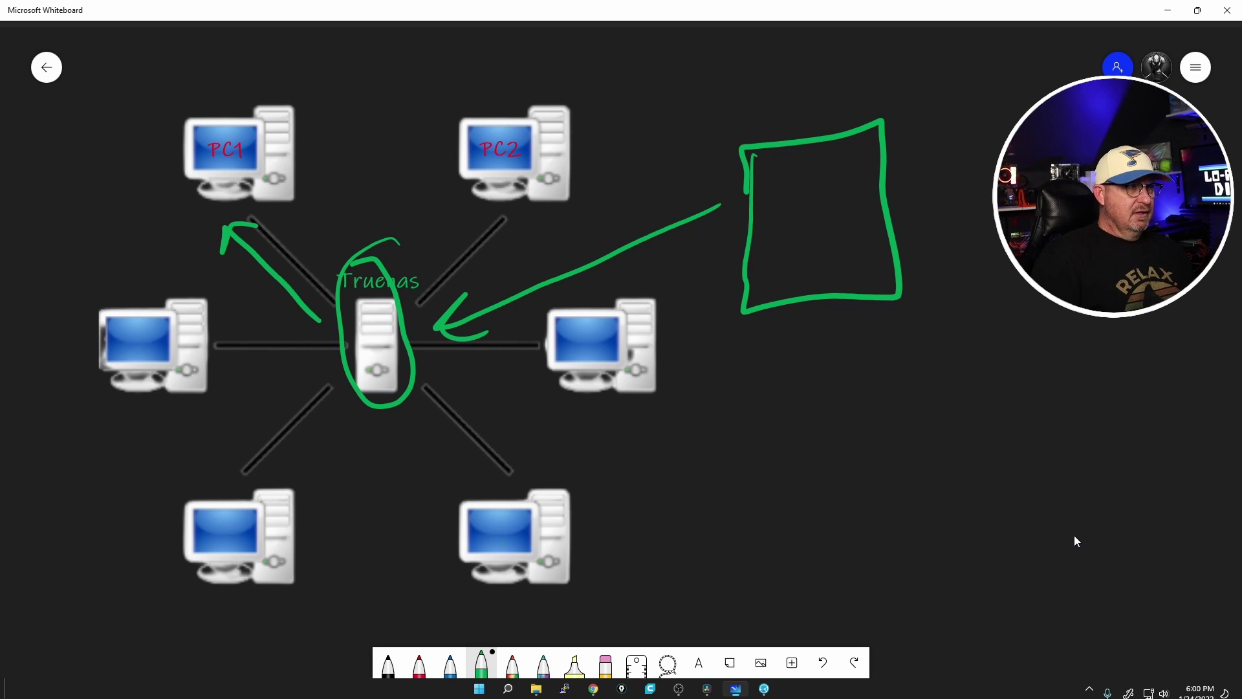
Draw arrows from PC1 into the server and from the server to the box, then minimize Whiteboard.
{"action": "left_click_drag", "start_coordinate": [264, 168], "coordinate": [338, 270]}
{"action": "left_click_drag", "start_coordinate": [309, 261], "coordinate": [337, 271]}
{"action": "left_click_drag", "start_coordinate": [341, 224], "coordinate": [339, 268]}
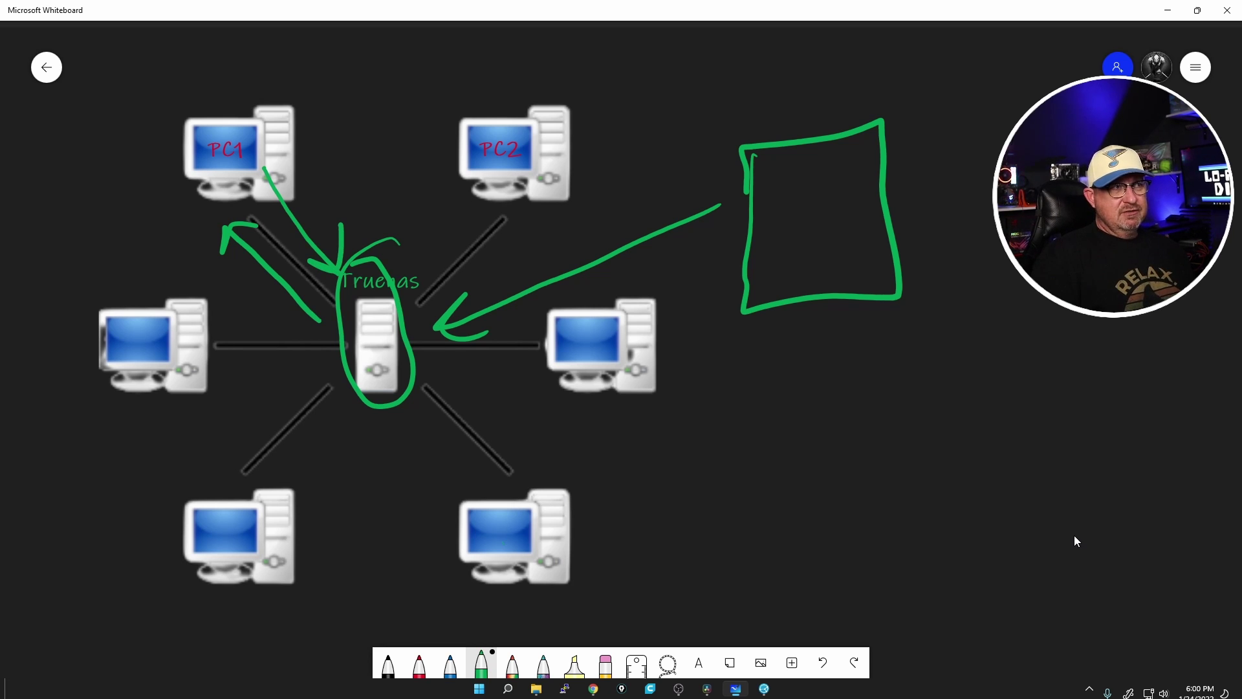
{"action": "mouse_move", "coordinate": [409, 279]}
{"action": "left_mouse_down"}
{"action": "mouse_move", "coordinate": [647, 189]}
{"action": "mouse_move", "coordinate": [642, 209]}
{"action": "left_mouse_up"}
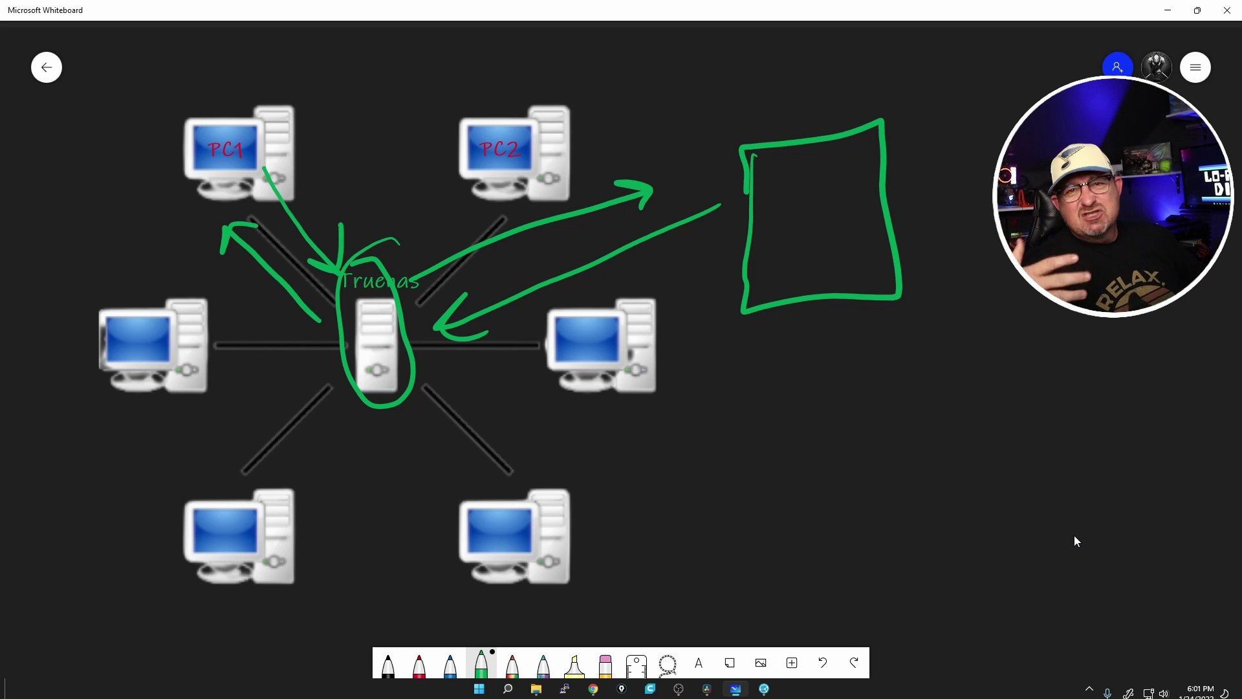
{"action": "left_click", "coordinate": [1167, 10]}
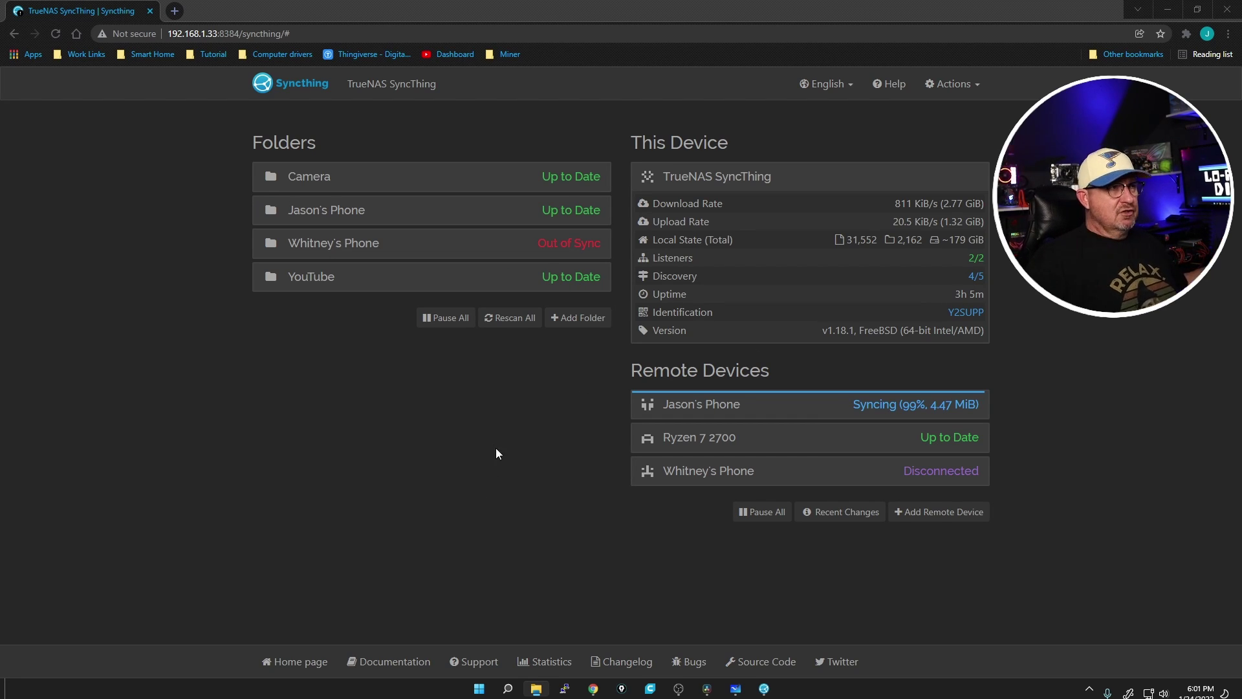
Tick Ryzen 7 2700 in the Camera folder's Sharing settings and save.
{"action": "left_click", "coordinate": [360, 185]}
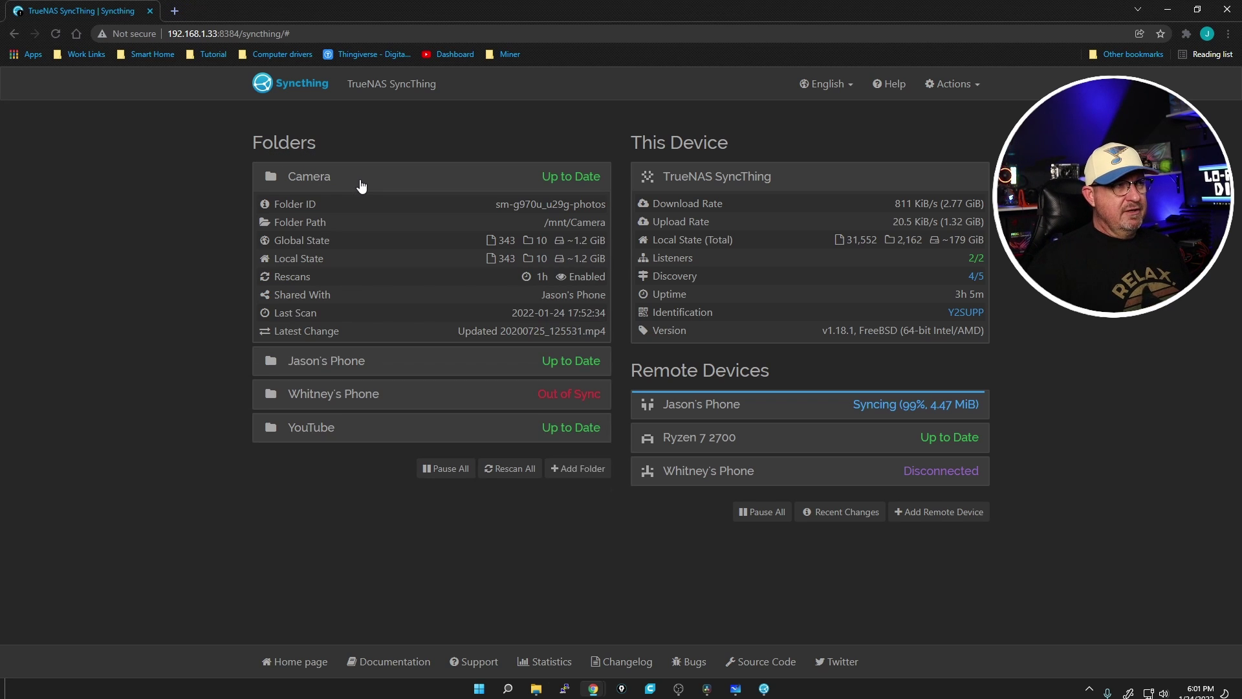
{"action": "left_click", "coordinate": [581, 360]}
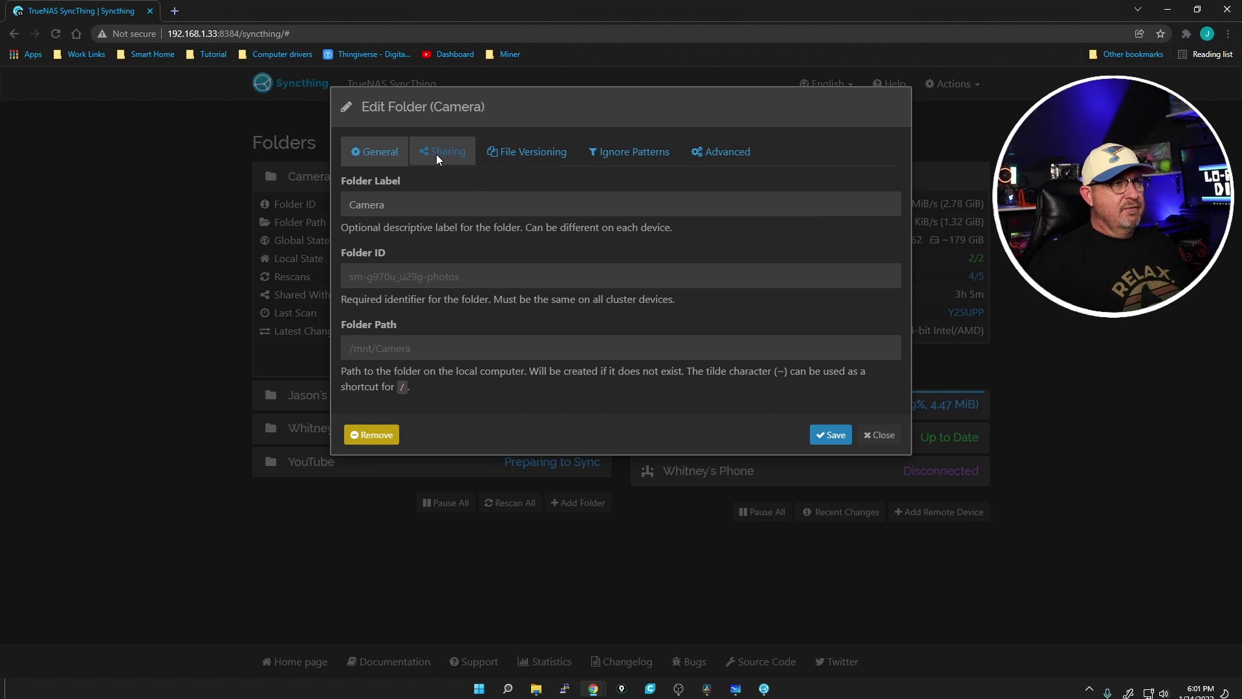
{"action": "left_click", "coordinate": [437, 153]}
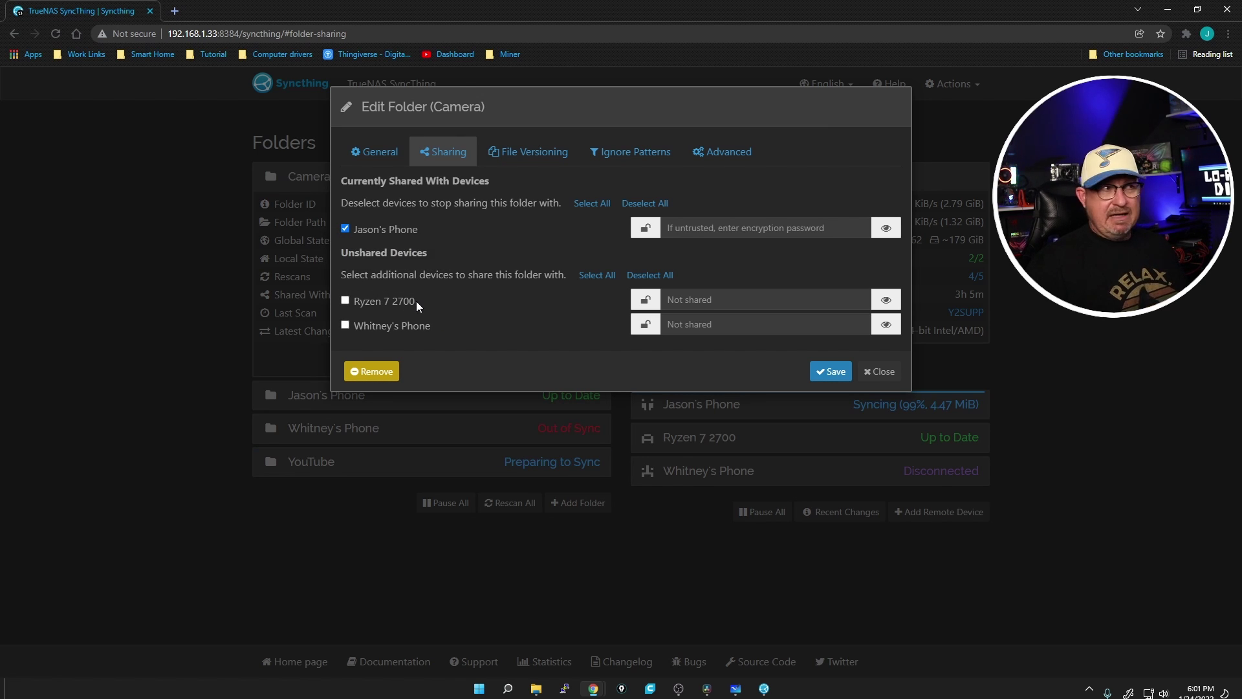
{"action": "left_click", "coordinate": [345, 300]}
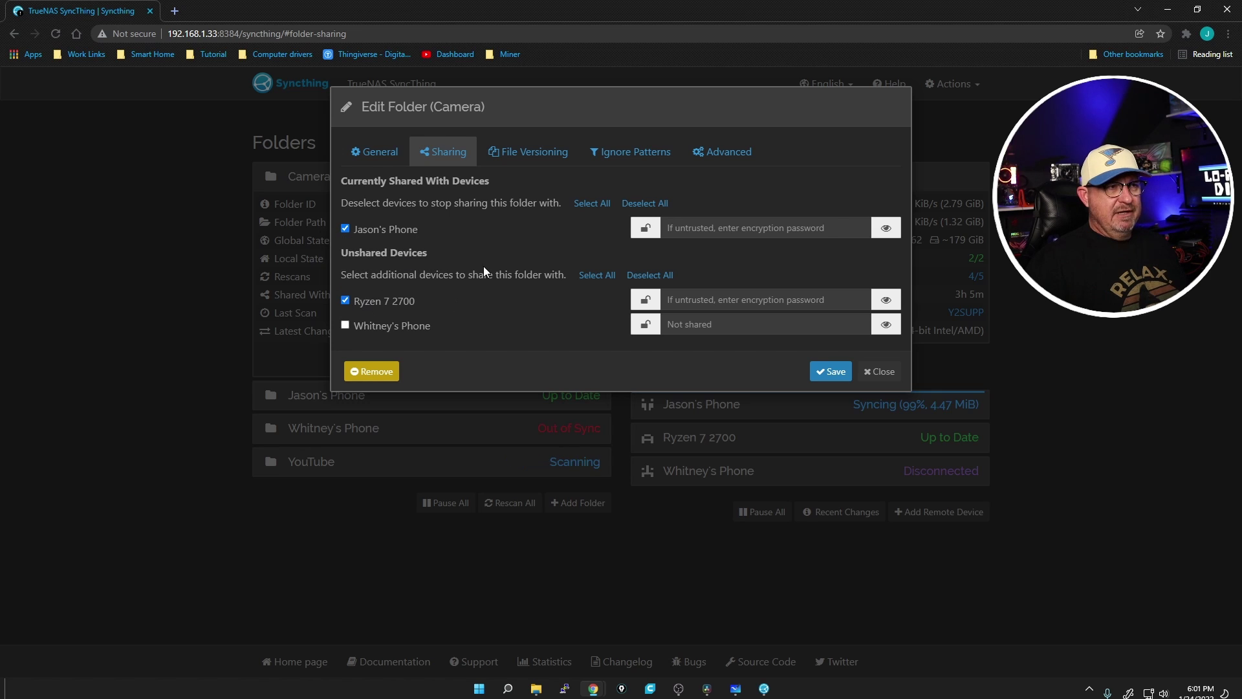
{"action": "left_click", "coordinate": [831, 371]}
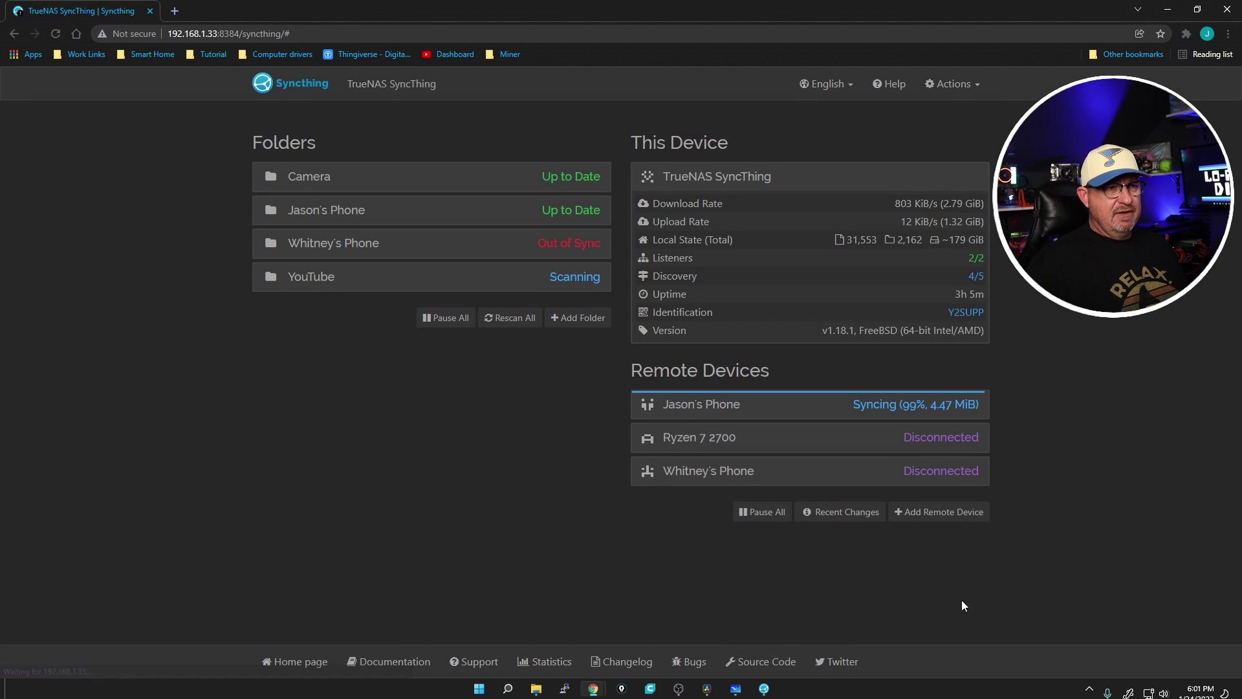
{"action": "left_click", "coordinate": [1089, 689]}
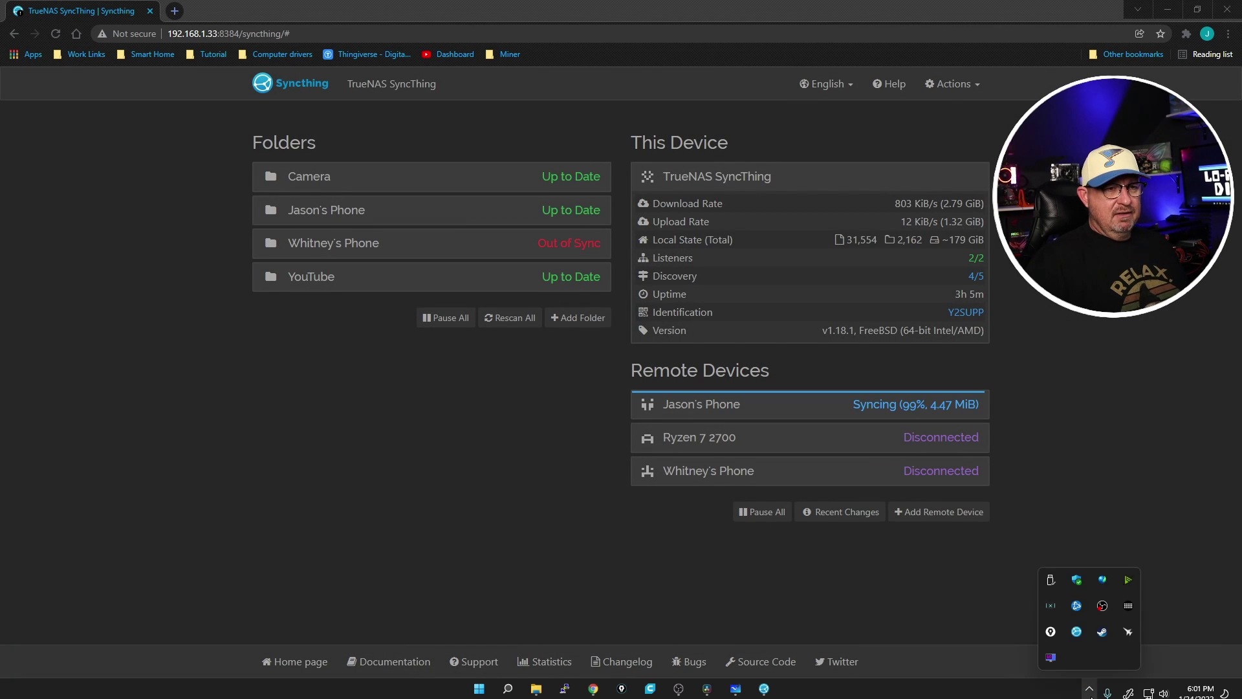
Accept the shared Camera folder in SyncTrayzor, change its folder path to C:\Camera, and save.
{"action": "left_click", "coordinate": [1077, 632]}
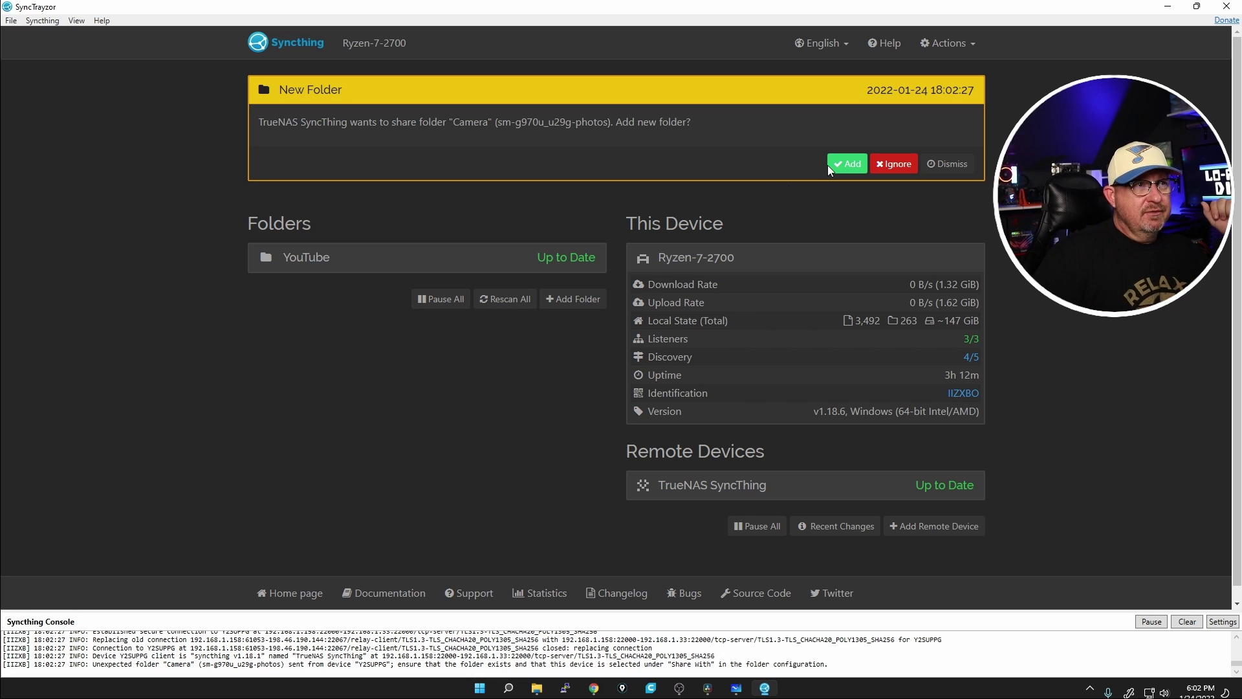
{"action": "left_click", "coordinate": [844, 164]}
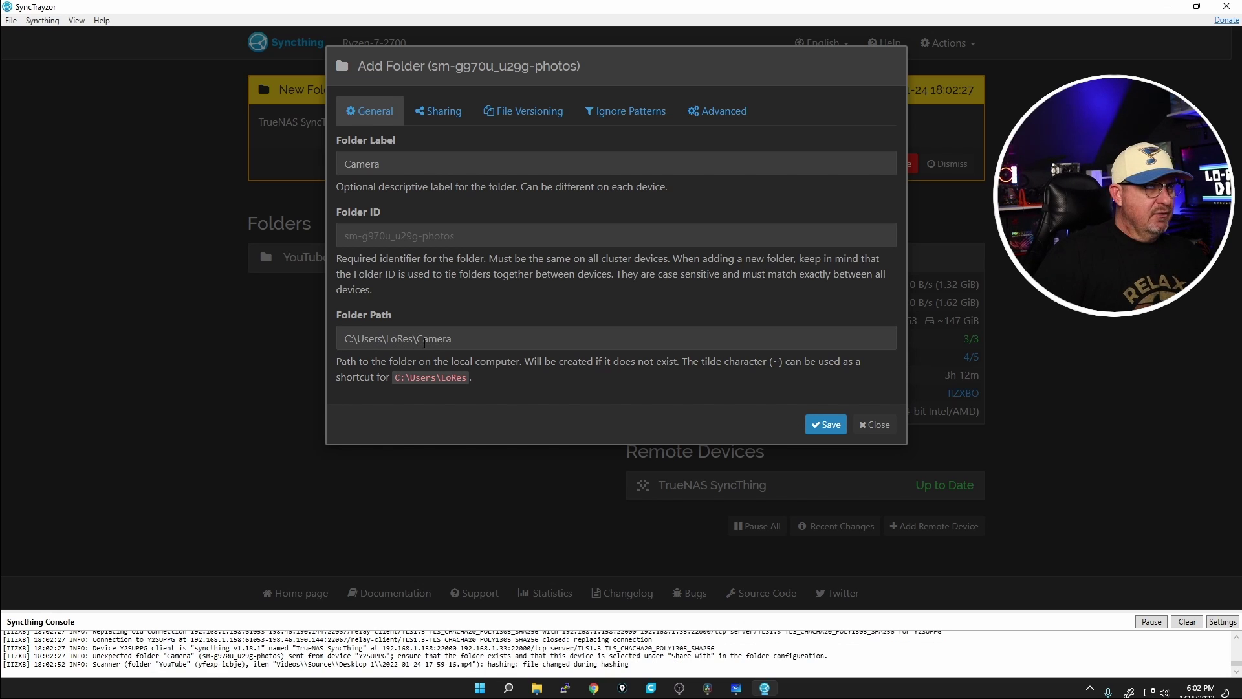
{"action": "left_click", "coordinate": [419, 339]}
{"action": "key", "text": "BackSpace"}
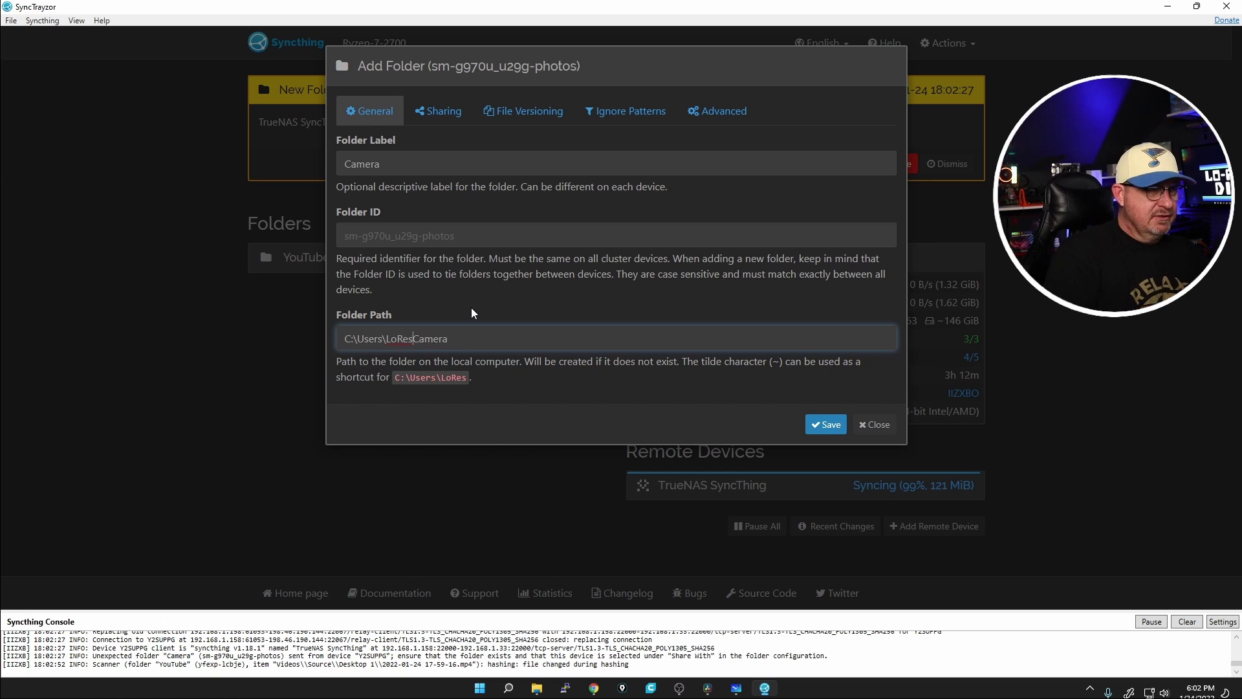
{"action": "key", "text": "BackSpace"}
{"action": "key", "text": "BackSpace"}
{"action": "key", "text": "BackSpace"}
{"action": "key", "text": "BackSpace"}
{"action": "key", "text": "BackSpace"}
{"action": "key", "text": "BackSpace"}
{"action": "key", "text": "BackSpace"}
{"action": "key", "text": "BackSpace"}
{"action": "key", "text": "BackSpace"}
{"action": "key", "text": "BackSpace"}
{"action": "key", "text": "BackSpace"}
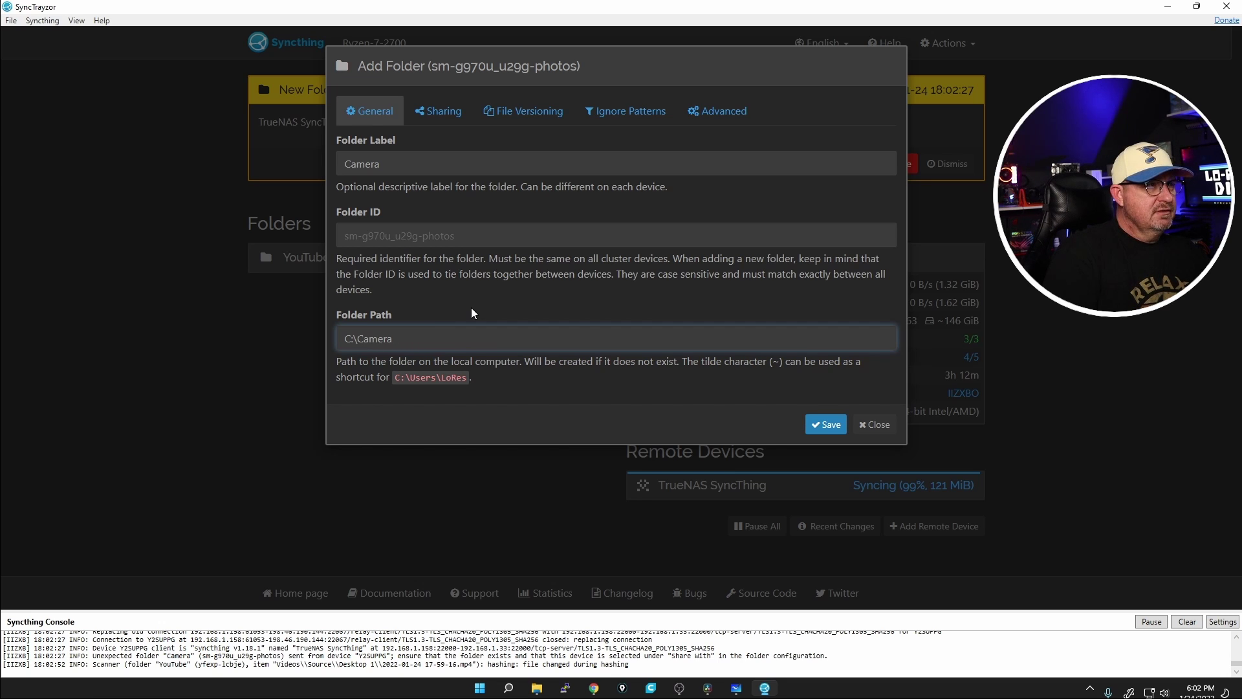
{"action": "left_click", "coordinate": [826, 423]}
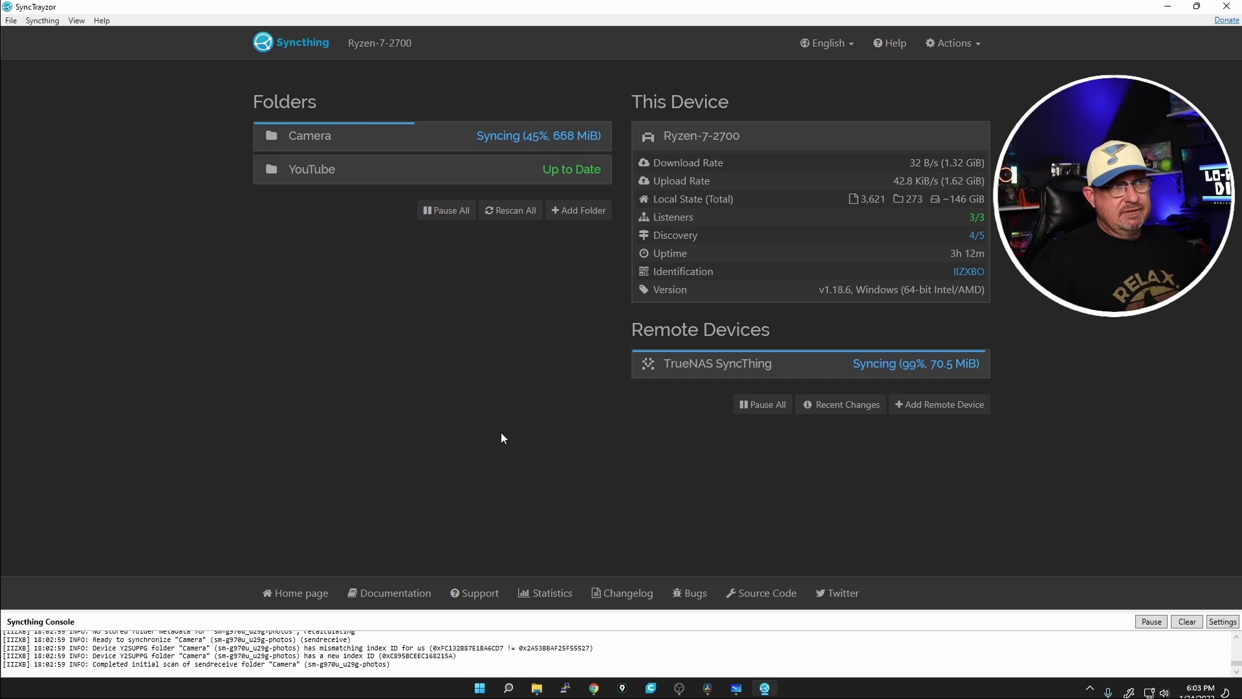
Browse to C:\Camera\Camera in File Explorer and scroll through the synced phone photos.
{"action": "right_click", "coordinate": [536, 688]}
{"action": "left_click", "coordinate": [498, 616]}
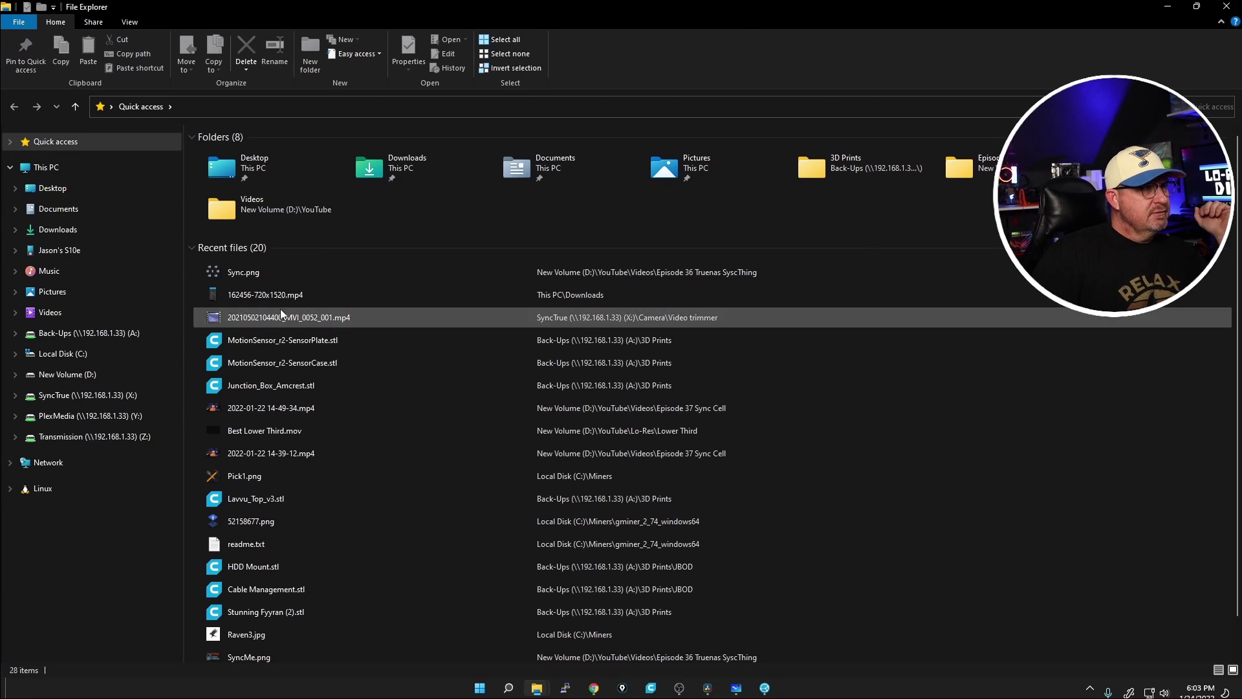
{"action": "left_click", "coordinate": [65, 353]}
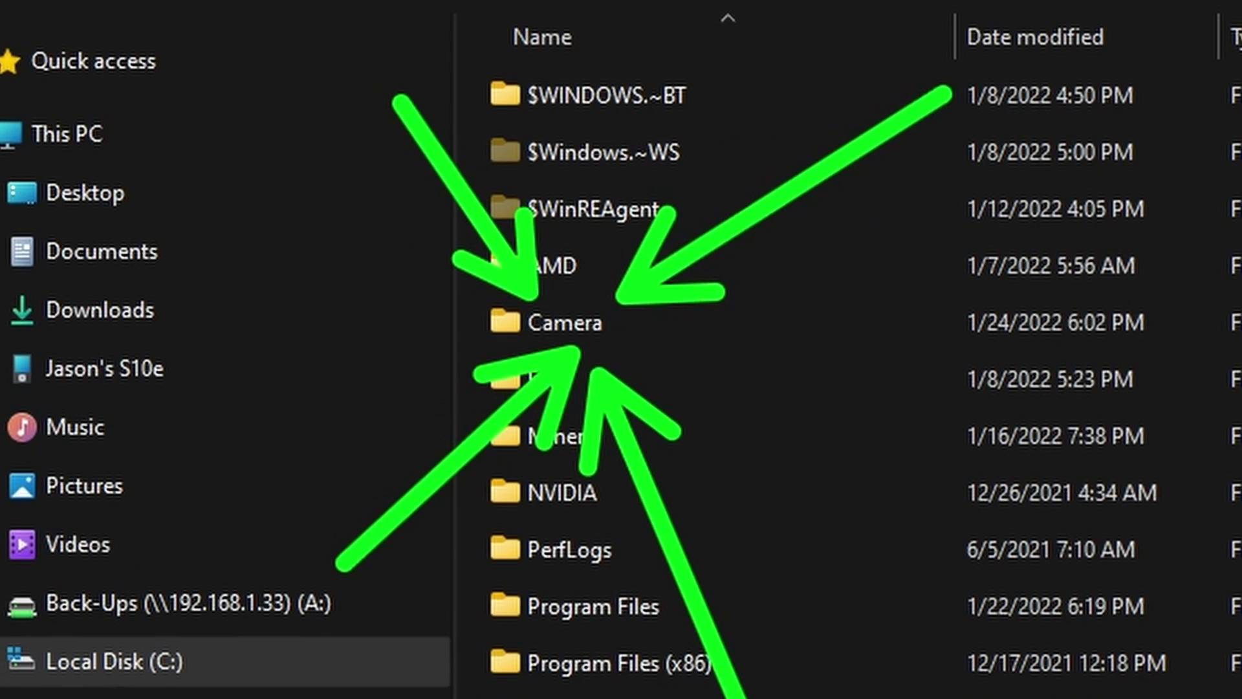
{"action": "double_click", "coordinate": [564, 322]}
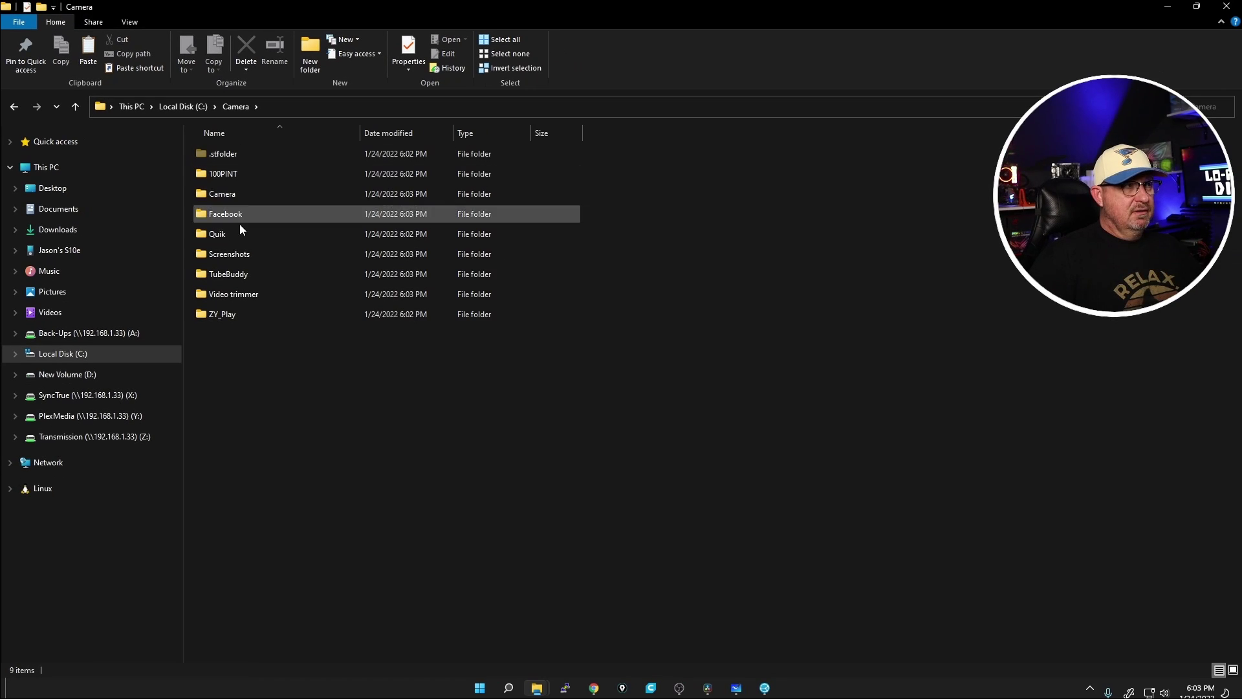
{"action": "double_click", "coordinate": [200, 202]}
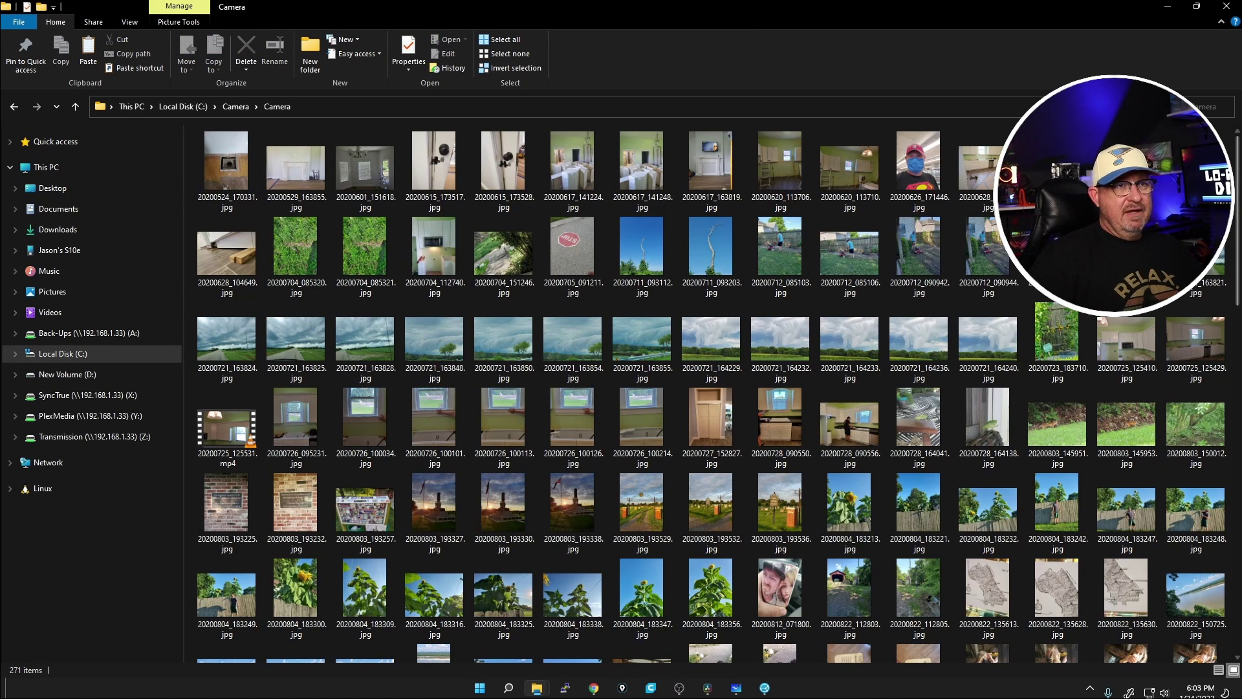
{"action": "scroll", "coordinate": [851, 514], "scroll_direction": "down", "scroll_amount": 3}
{"action": "scroll", "coordinate": [852, 515], "scroll_direction": "down", "scroll_amount": 10}
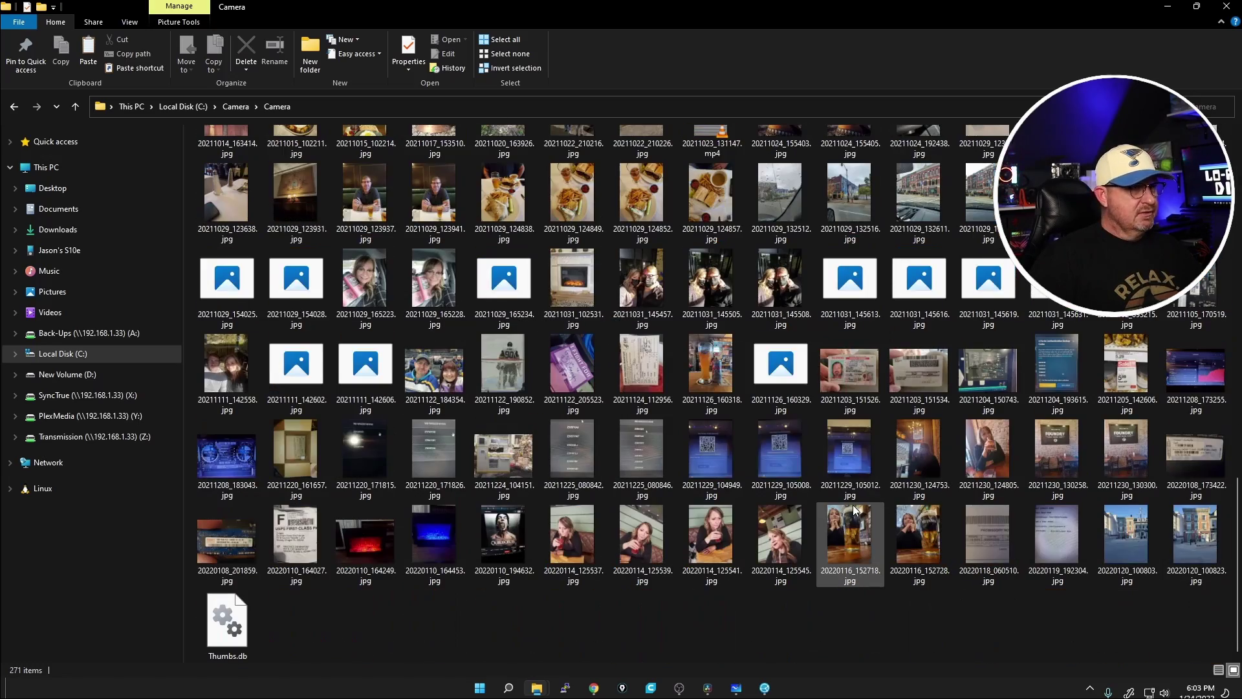
{"action": "scroll", "coordinate": [840, 516], "scroll_direction": "up", "scroll_amount": 8}
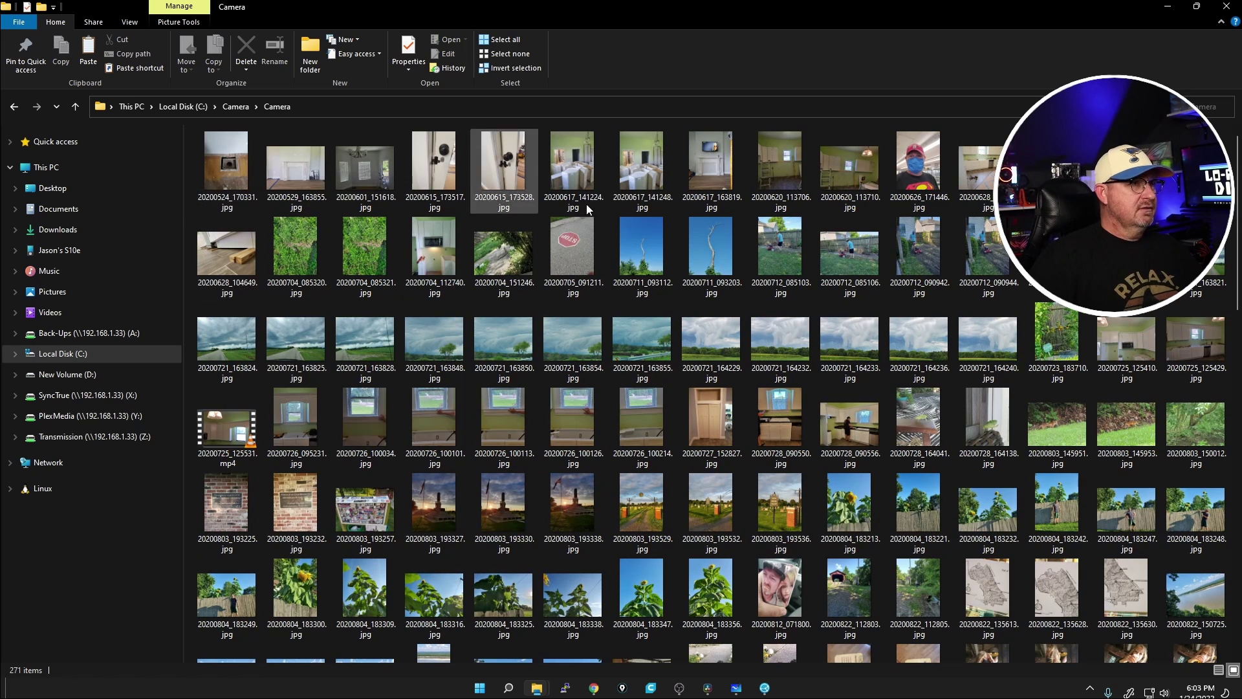
Bring up the Print Pictures dialog for photo 20200626_171446.
{"action": "left_click", "coordinate": [905, 184]}
{"action": "key", "text": "ctrl+p"}
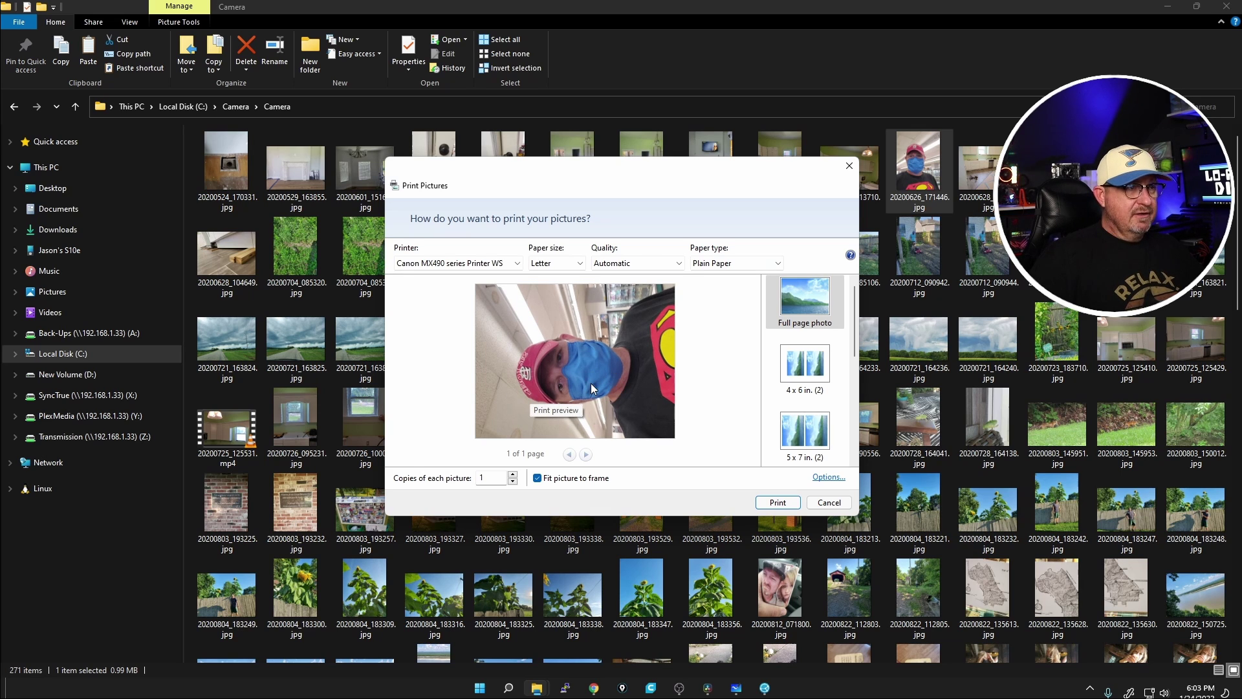
{"action": "left_click_drag", "start_coordinate": [590, 387], "coordinate": [601, 351]}
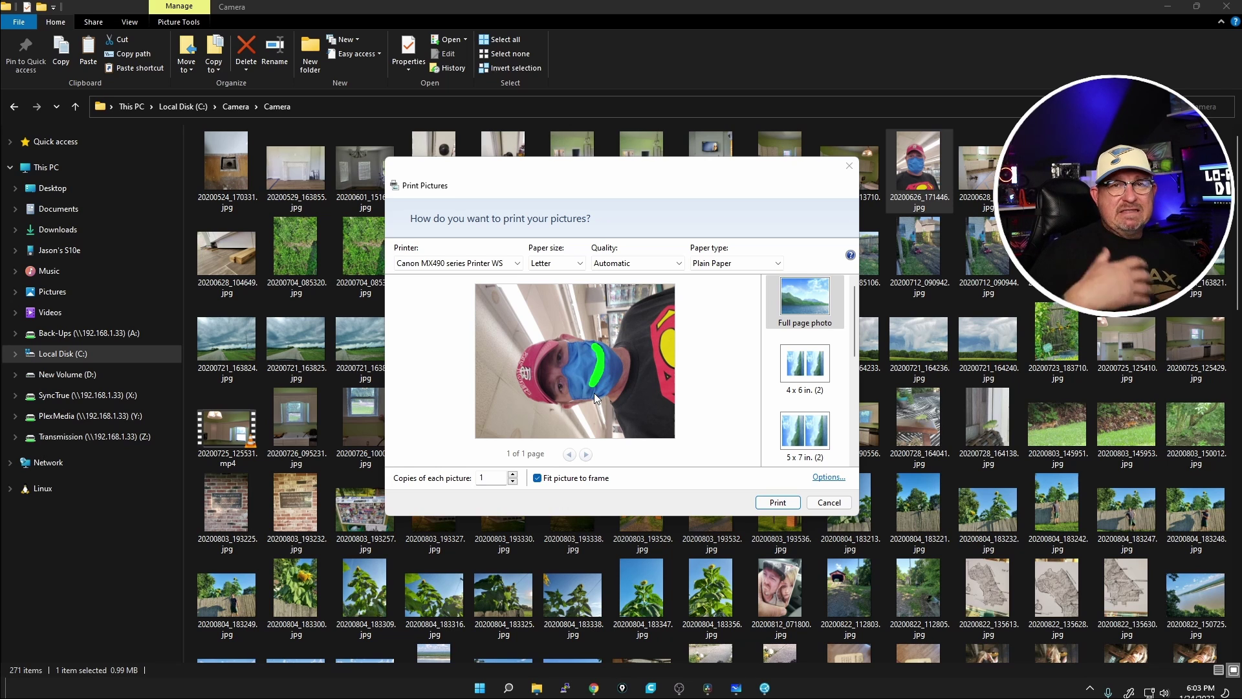
{"action": "key", "text": "Escape"}
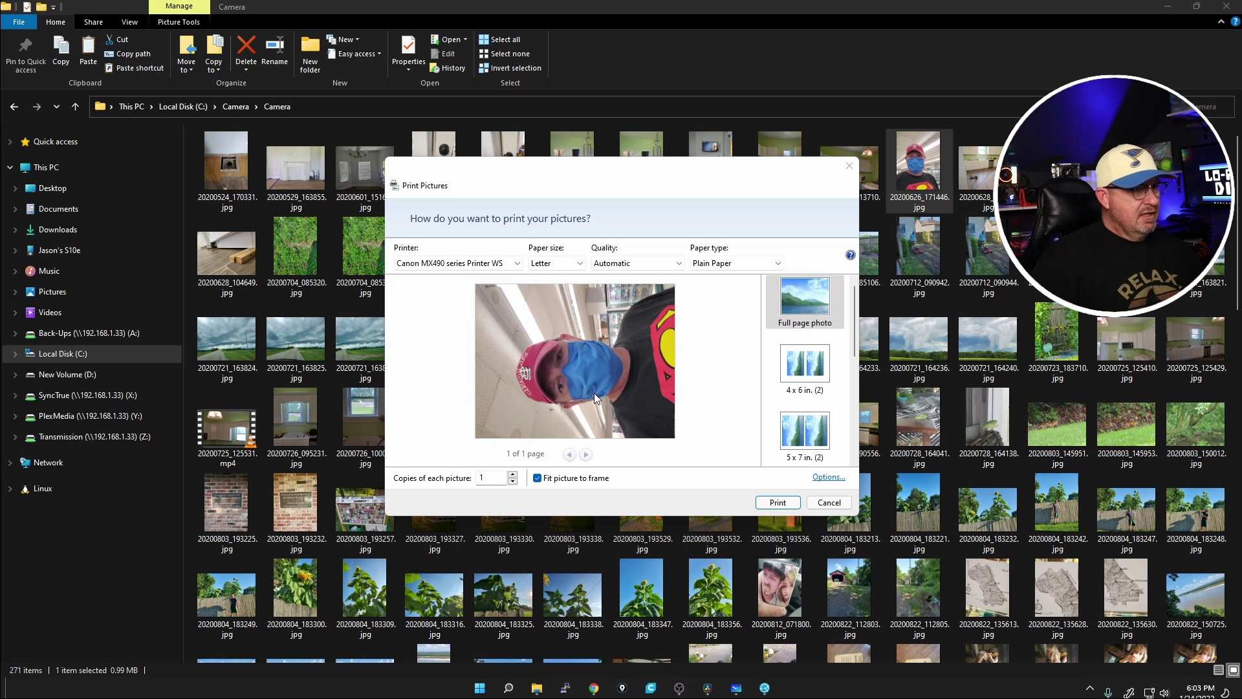